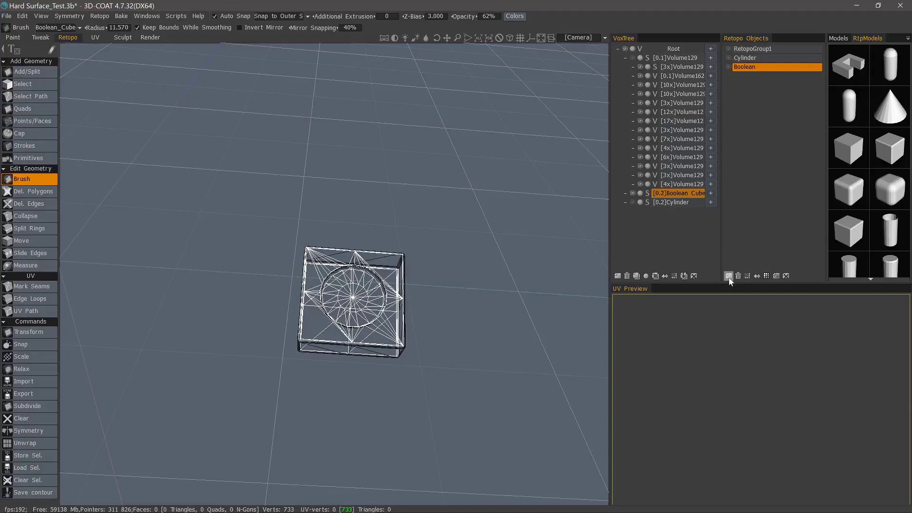
# - Add a new retopo group, hide the Boolean Cube volume and show the Volume129 model
pyautogui.click(729, 276)
pyautogui.moveTo(240, 209)
pyautogui.mouseDown()
pyautogui.moveTo(250, 211)
pyautogui.moveTo(269, 276)
pyautogui.moveTo(304, 237)
pyautogui.mouseUp()
pyautogui.click(632, 192)
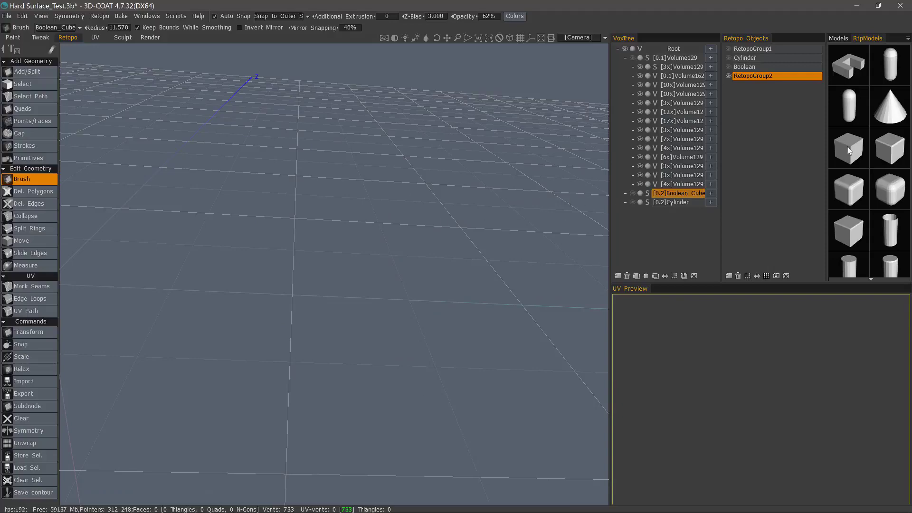
pyautogui.scroll(-2, 849, 150)
pyautogui.click(648, 77)
# - Browse the retopo models library and load the hexagonal prism into the scene
pyautogui.scroll(-5, 493, 147)
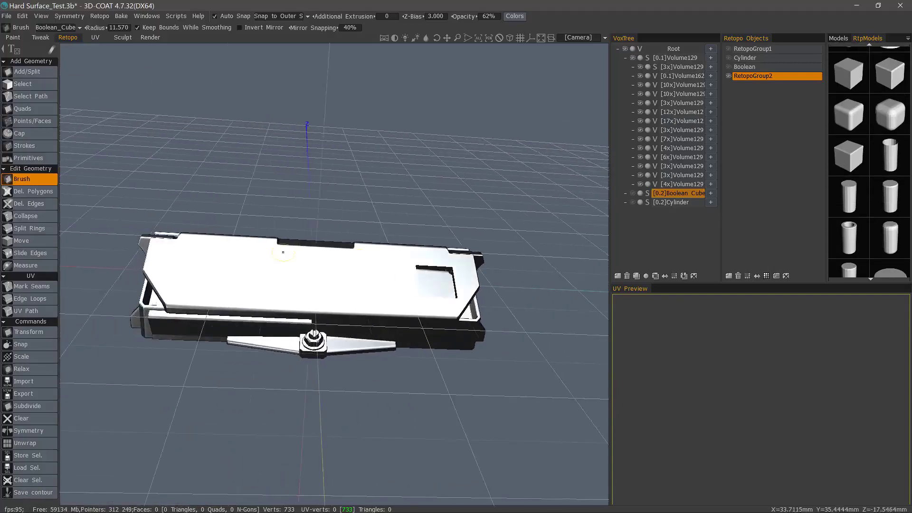
pyautogui.scroll(-2, 850, 222)
pyautogui.scroll(-10, 849, 223)
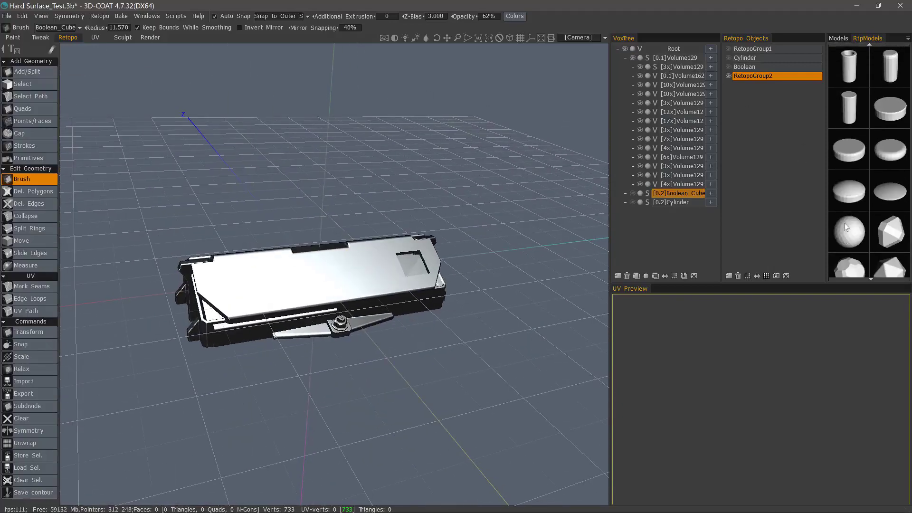
pyautogui.scroll(-3, 851, 237)
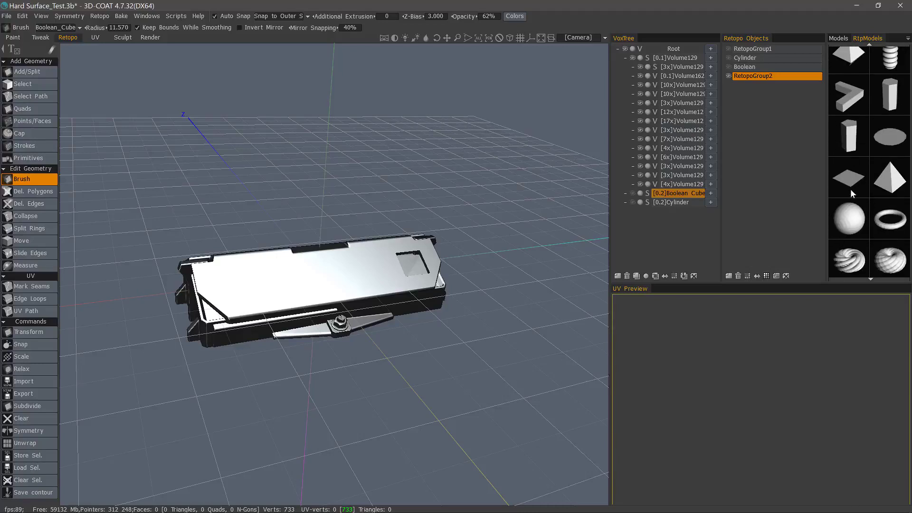
pyautogui.click(868, 38)
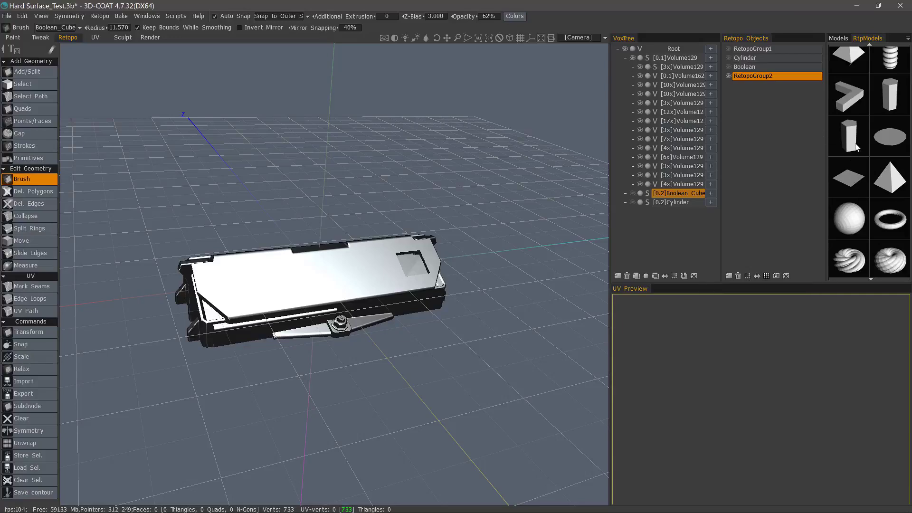
pyautogui.scroll(1, 855, 100)
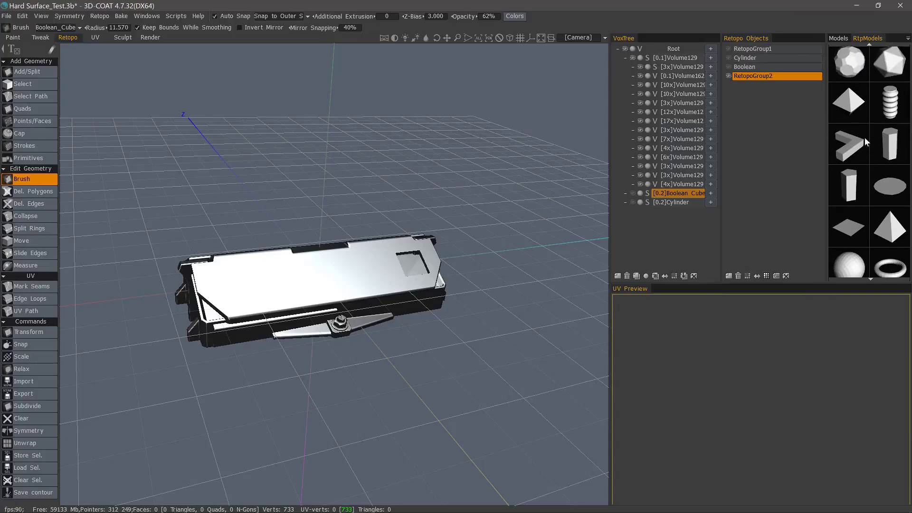
pyautogui.click(891, 143)
# - Move the hexagonal prism along X to about -359, clear of the hard-surface model
pyautogui.keyDown('alt'); pyautogui.moveTo(270, 216); pyautogui.dragTo(337, 276); pyautogui.keyUp('alt')
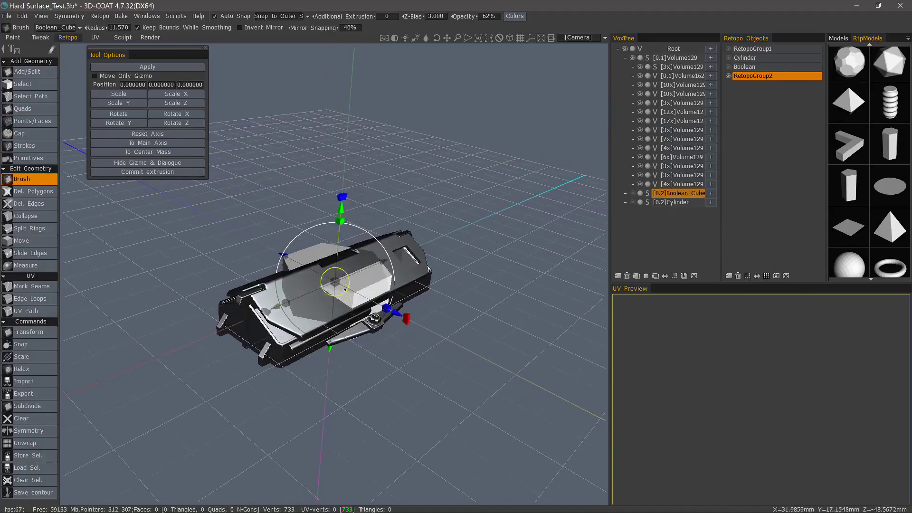
pyautogui.keyDown('alt'); pyautogui.moveTo(389, 259); pyautogui.dragTo(310, 223); pyautogui.keyUp('alt')
pyautogui.moveTo(446, 295); pyautogui.dragTo(539, 302)
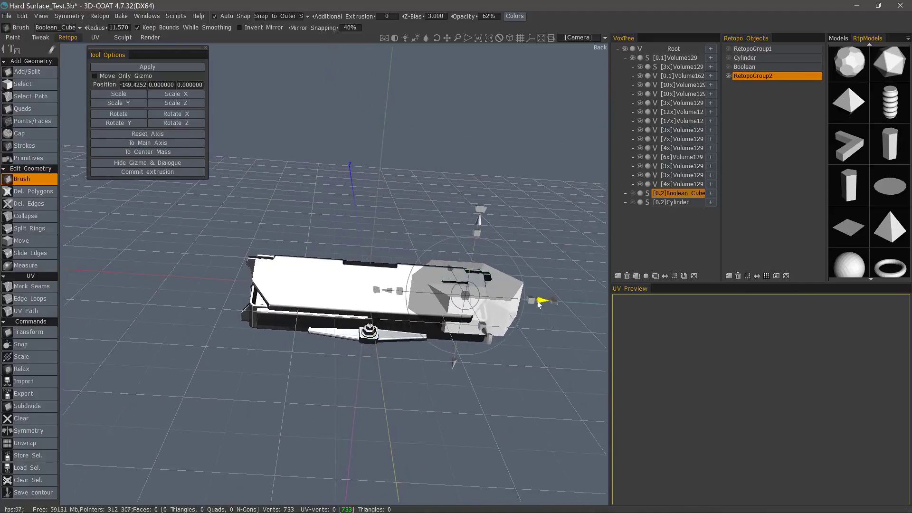
pyautogui.keyDown('alt'); pyautogui.moveTo(538, 301); pyautogui.dragTo(410, 300, button='middle'); pyautogui.keyUp('alt')
pyautogui.moveTo(428, 300); pyautogui.dragTo(516, 307)
pyautogui.keyDown('alt'); pyautogui.moveTo(290, 223); pyautogui.dragTo(428, 314); pyautogui.keyUp('alt')
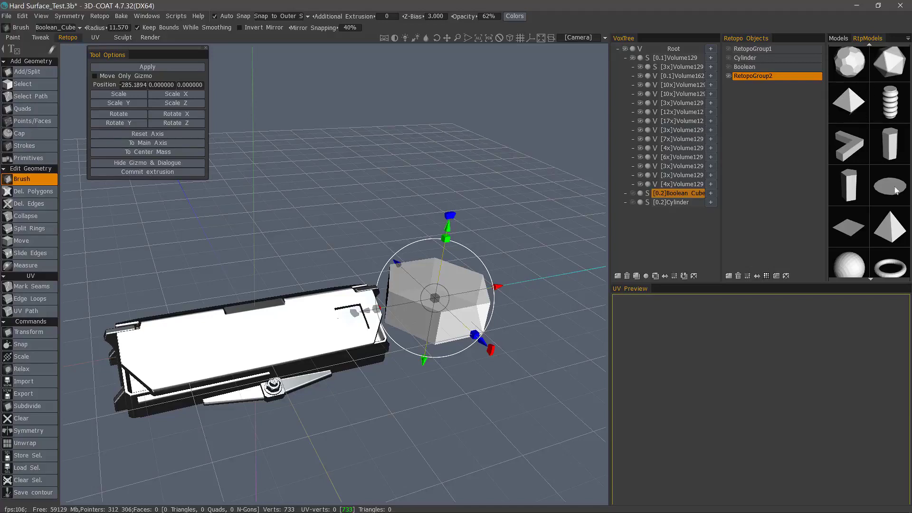
pyautogui.moveTo(870, 191)
pyautogui.moveTo(389, 311); pyautogui.dragTo(412, 307)
pyautogui.keyDown('alt'); pyautogui.moveTo(504, 318); pyautogui.dragTo(452, 330); pyautogui.keyUp('alt')
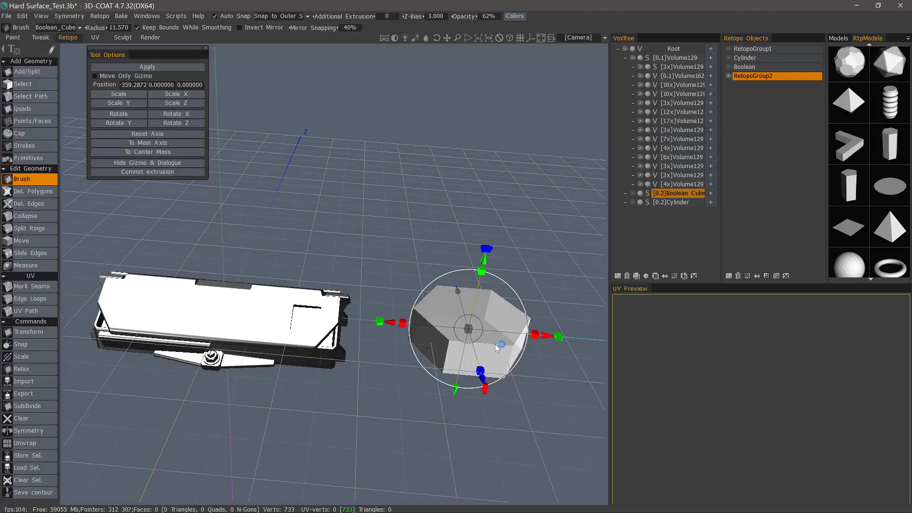
pyautogui.keyDown('alt'); pyautogui.moveTo(491, 347); pyautogui.dragTo(499, 315); pyautogui.keyUp('alt')
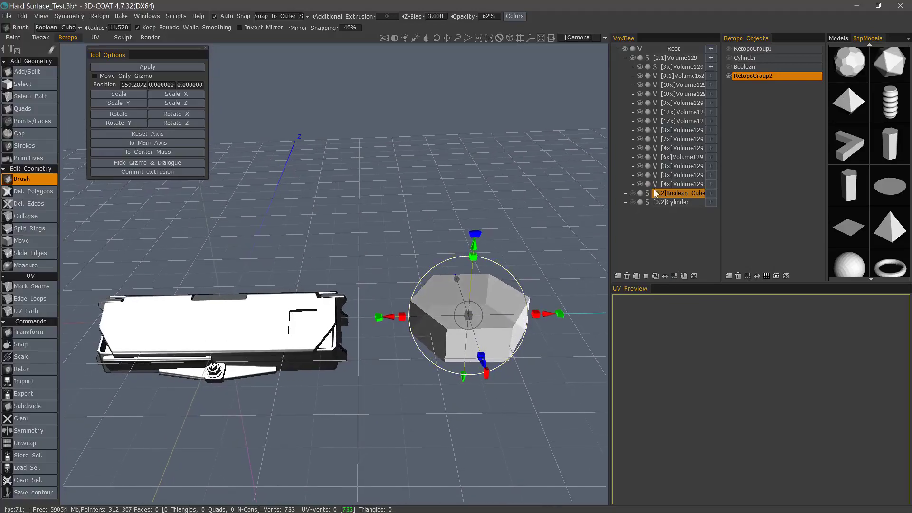
# - Apply the hexagonal prism as retopo geometry without snapping it to the voxel mesh, and fit its UV layout in the preview
pyautogui.click(767, 78)
pyautogui.click(158, 67)
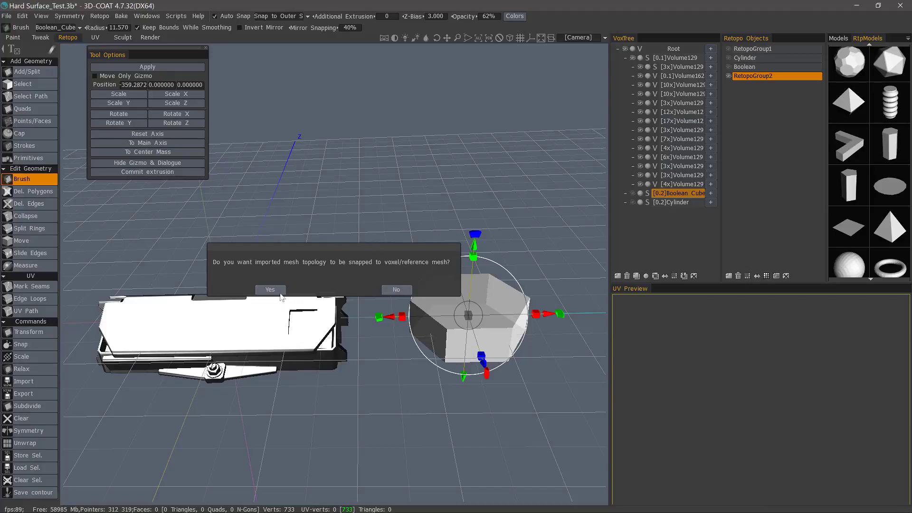
pyautogui.click(391, 289)
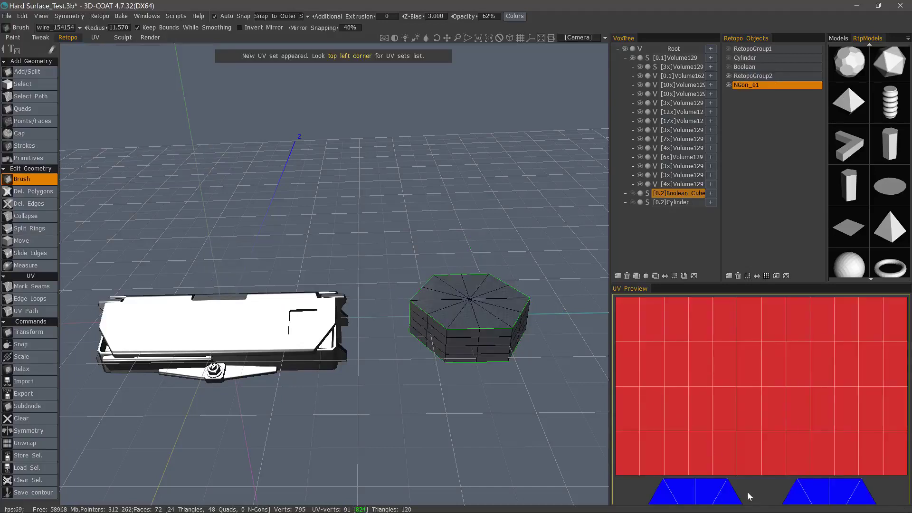
pyautogui.moveTo(633, 377)
pyautogui.keyDown('alt'); pyautogui.mouseDown(button='middle')
pyautogui.moveTo(635, 392)
pyautogui.moveTo(631, 383)
pyautogui.mouseUp(button='middle'); pyautogui.keyUp('alt')
pyautogui.keyDown('alt'); pyautogui.moveTo(356, 216); pyautogui.dragTo(423, 264); pyautogui.keyUp('alt')
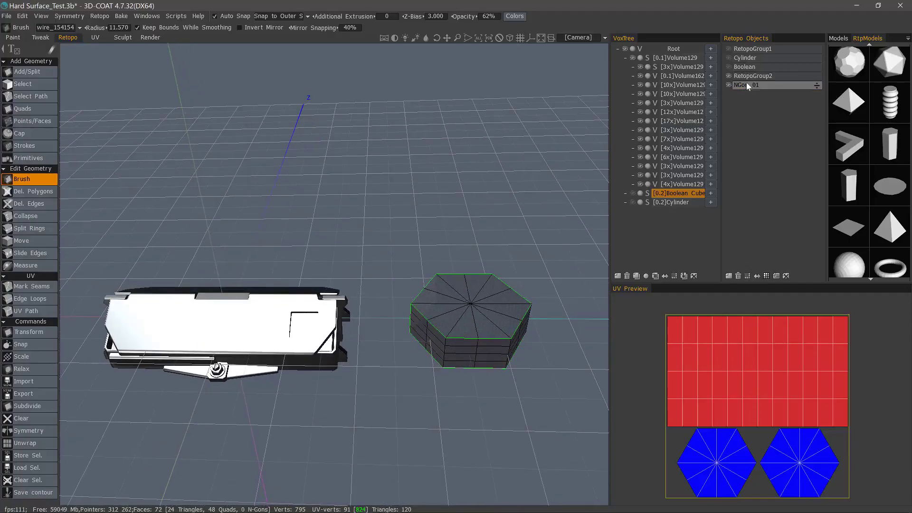
# - Delete the hexagonal prism's layer from the retopo objects
pyautogui.click(745, 86)
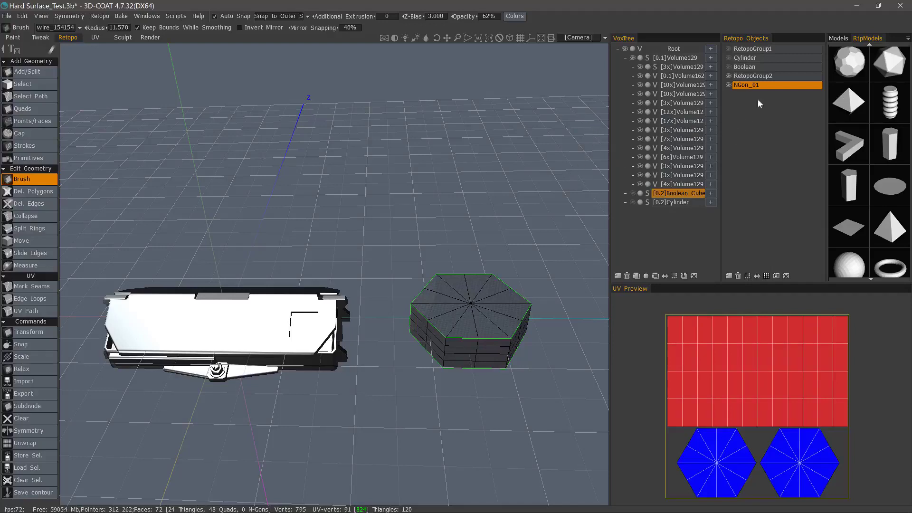
pyautogui.doubleClick(743, 86)
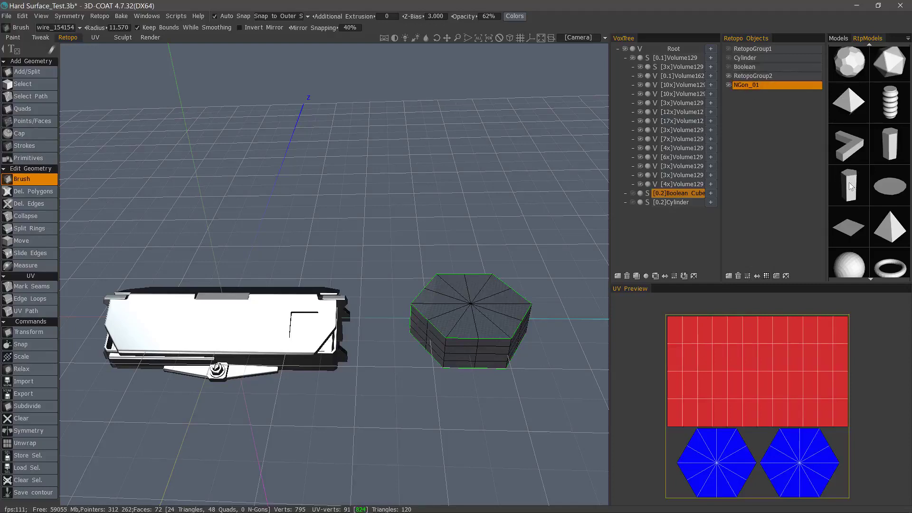
pyautogui.click(739, 277)
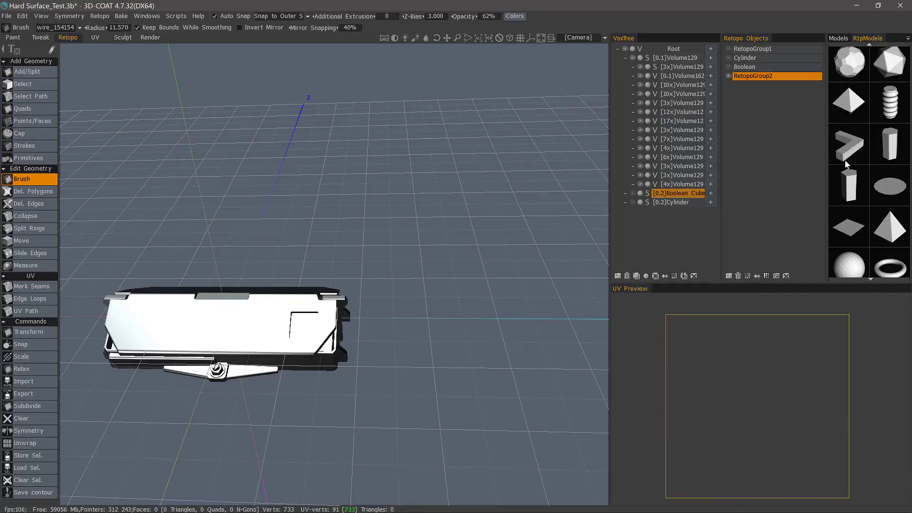
# - Load the hexagonal prism model with the Primitives tool and hide the Volume129 model
pyautogui.click(36, 160)
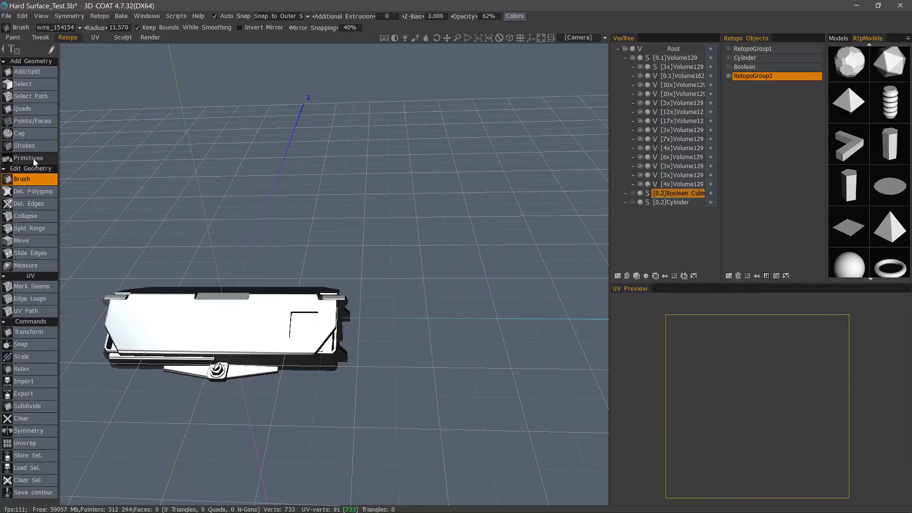
pyautogui.moveTo(792, 159); pyautogui.dragTo(850, 177)
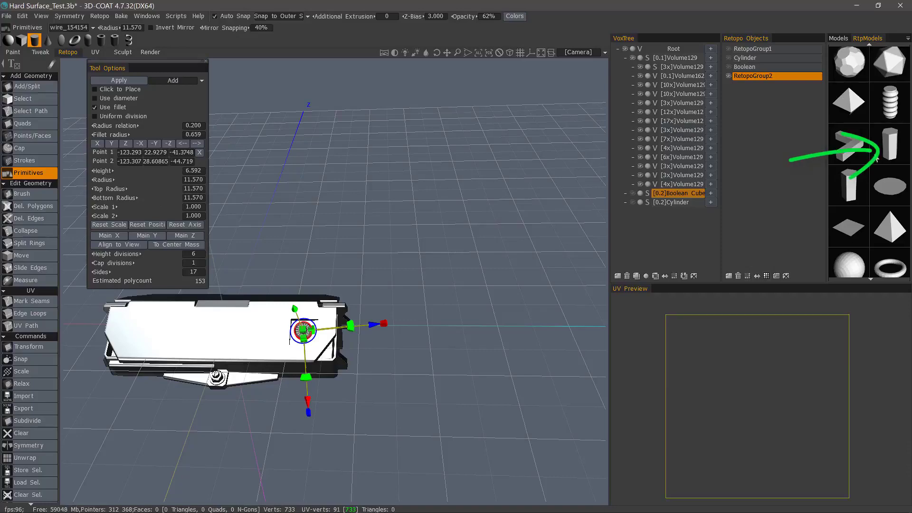
pyautogui.click(889, 145)
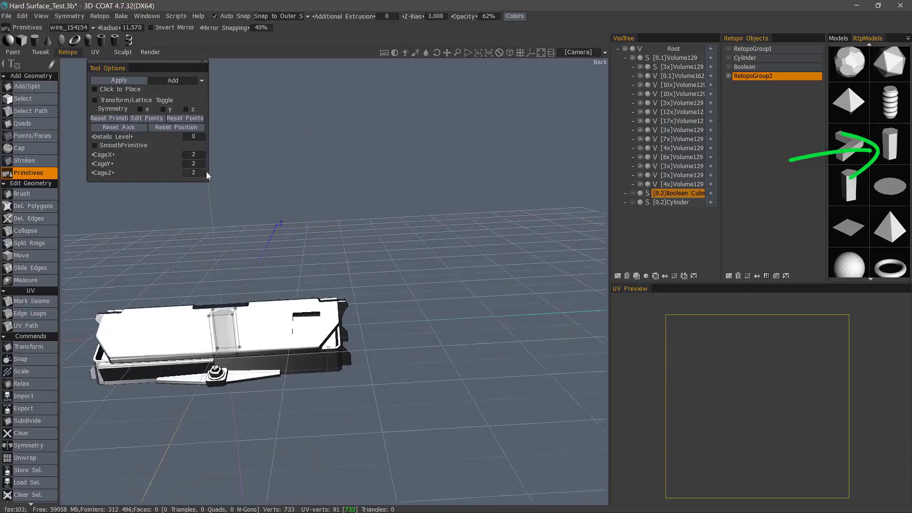
pyautogui.click(632, 57)
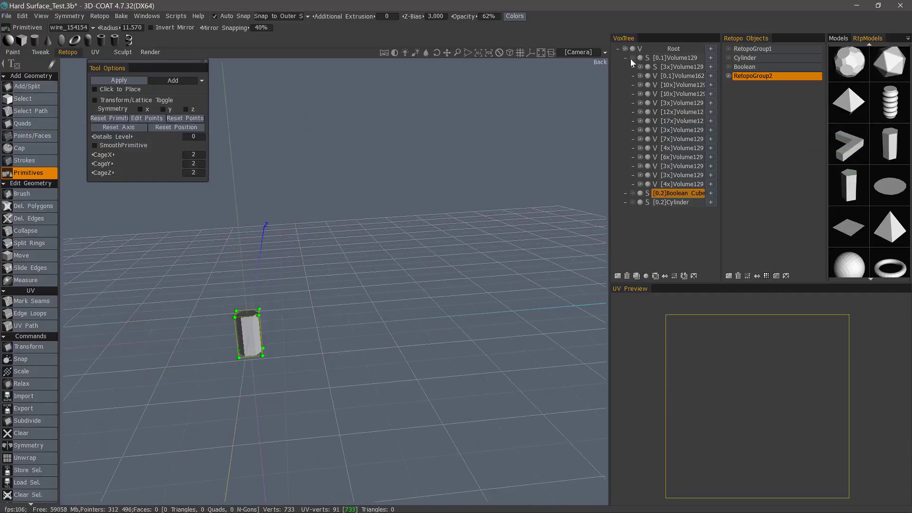
pyautogui.moveTo(215, 292)
pyautogui.mouseDown()
pyautogui.moveTo(249, 317)
pyautogui.moveTo(198, 295)
pyautogui.moveTo(222, 312)
pyautogui.moveTo(245, 209)
pyautogui.moveTo(327, 123)
pyautogui.moveTo(383, 230)
pyautogui.mouseUp()
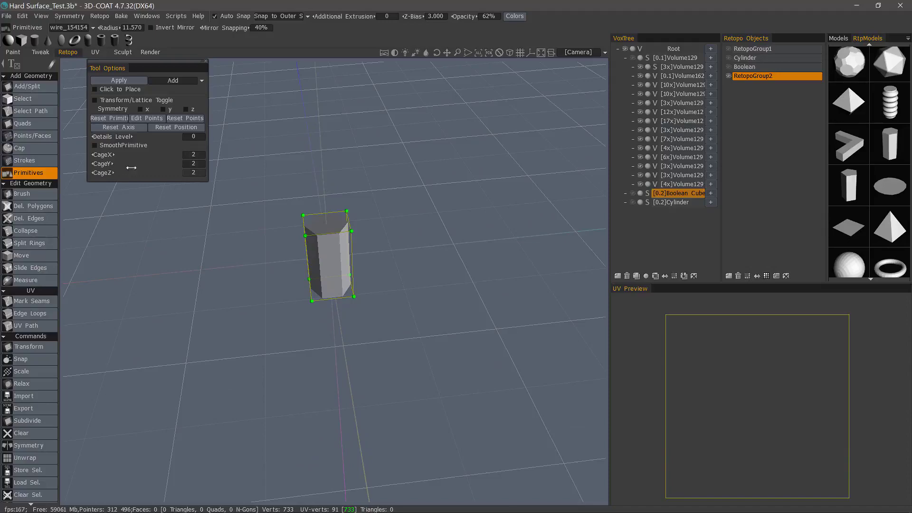
# - Set the prism's lattice cage to 3 in X, 4 in Y and 3 in Z
pyautogui.moveTo(161, 154); pyautogui.dragTo(177, 176)
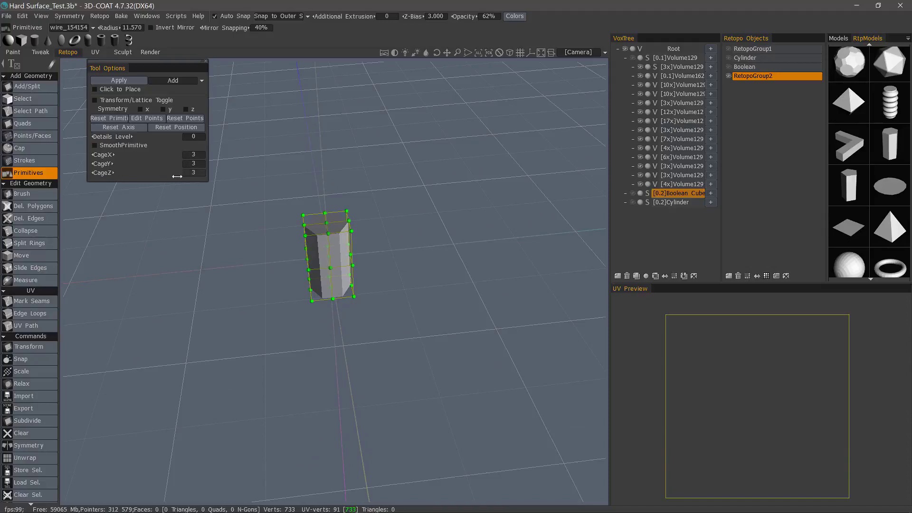
pyautogui.keyDown('alt'); pyautogui.moveTo(280, 209); pyautogui.dragTo(188, 139); pyautogui.keyUp('alt')
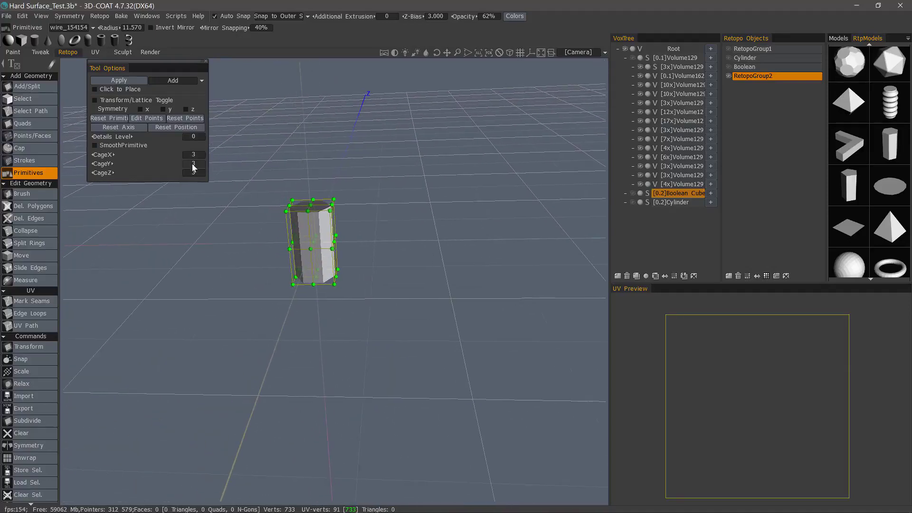
pyautogui.click(197, 164)
pyautogui.write('4')
pyautogui.press('Return')
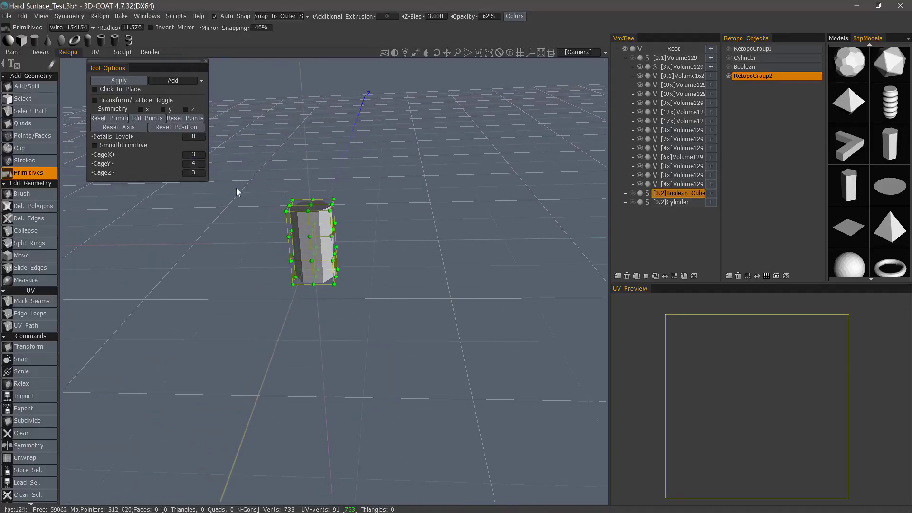
# - Try selecting all of the prism's lattice cage points, and clear the selection
pyautogui.moveTo(236, 188)
pyautogui.keyDown('alt'); pyautogui.mouseDown()
pyautogui.moveTo(260, 191)
pyautogui.moveTo(251, 187)
pyautogui.mouseUp(); pyautogui.keyUp('alt')
pyautogui.press('e')
pyautogui.click(244, 66)
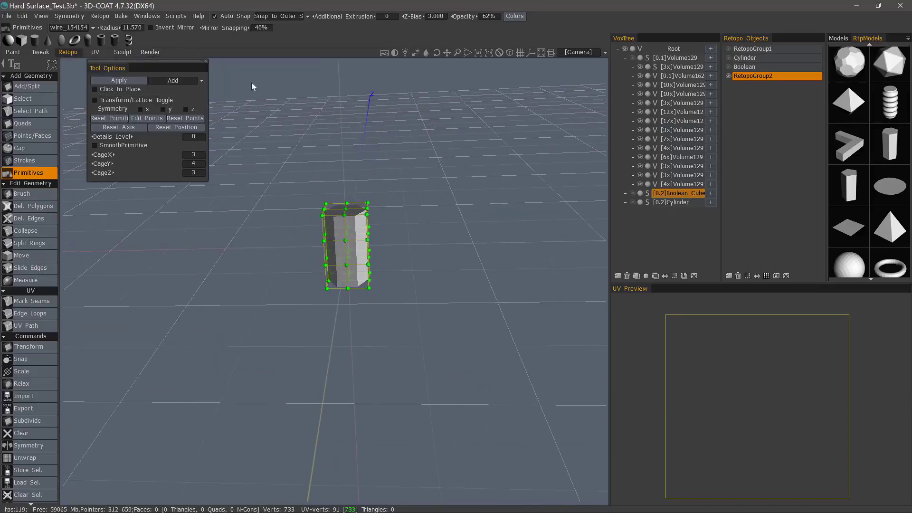
pyautogui.moveTo(299, 291); pyautogui.dragTo(301, 300)
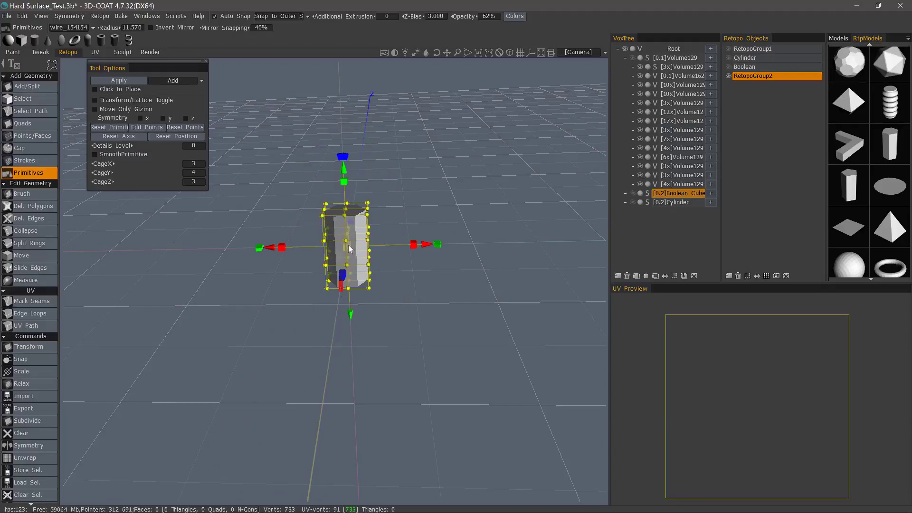
pyautogui.click(431, 306)
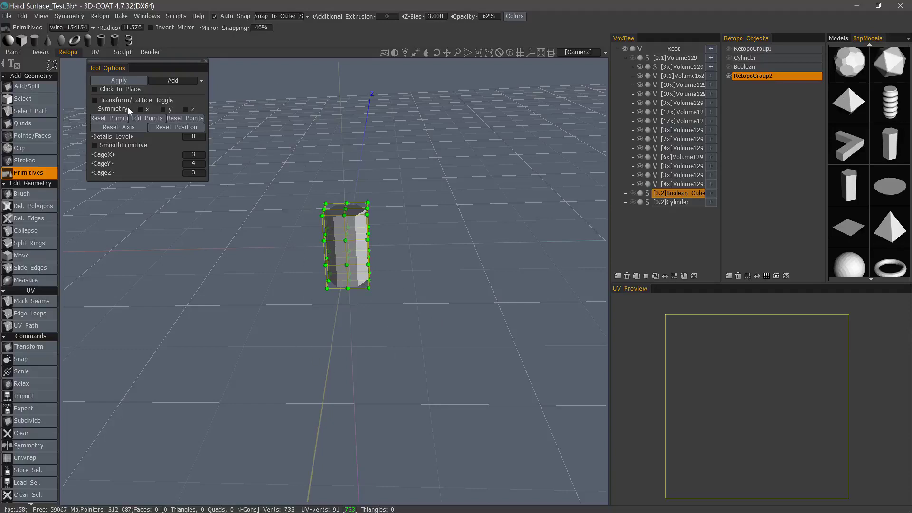
# - Switch the prism from lattice editing to whole-object transform and show the Volume129 model again
pyautogui.click(95, 101)
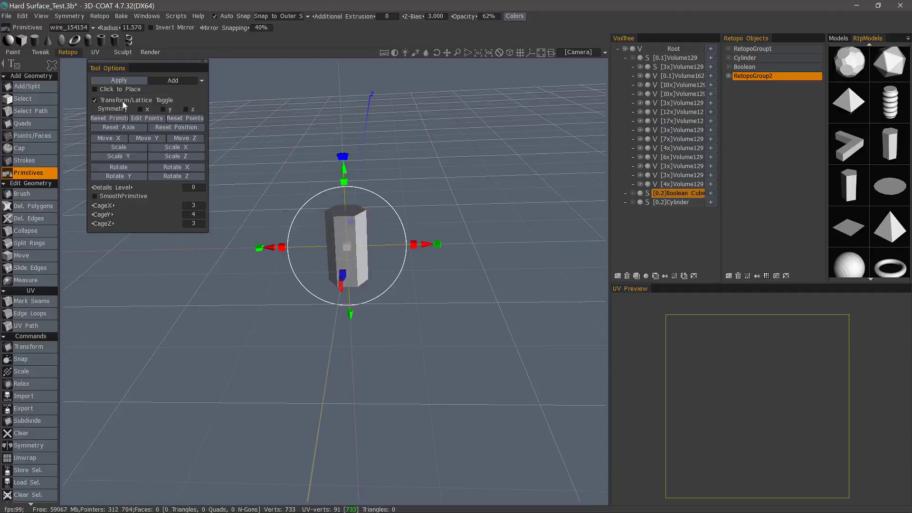
pyautogui.click(633, 57)
pyautogui.moveTo(343, 189); pyautogui.dragTo(347, 232)
pyautogui.moveTo(347, 231); pyautogui.dragTo(486, 231, button='middle')
# - Enable Click to Place and place the hexagonal prism near the end of the top plate with a brush radius of 18.643
pyautogui.click(96, 90)
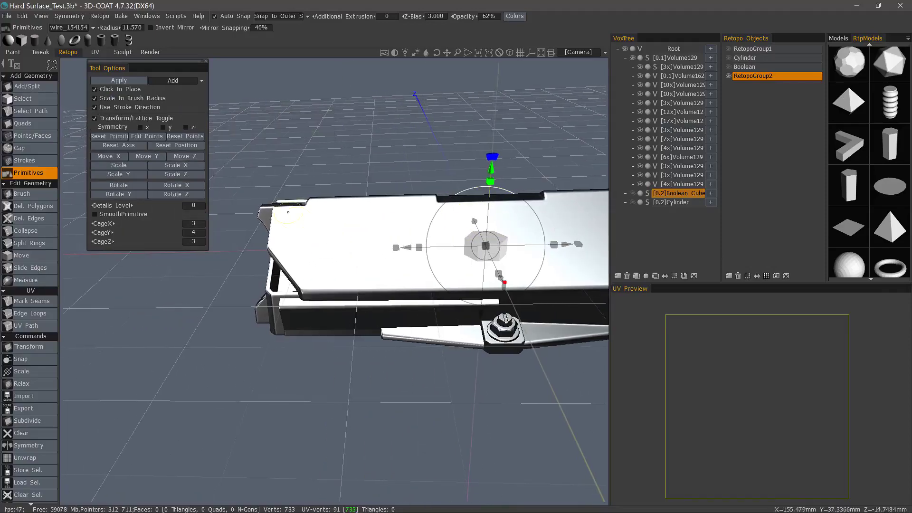
pyautogui.moveTo(334, 241); pyautogui.dragTo(335, 241, button='right')
pyautogui.click(333, 242)
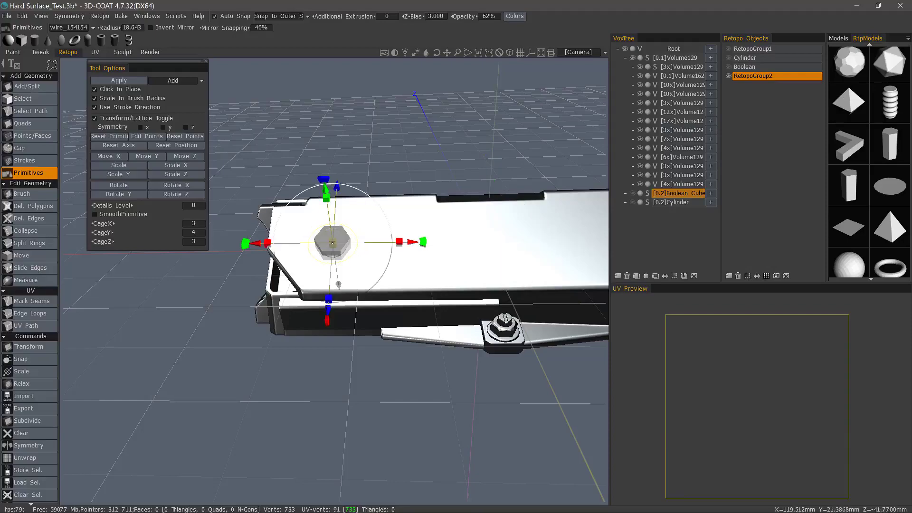
# - Move the hexagonal prism along its gizmo axes to the near chamfered corner at the end of the top plate
pyautogui.moveTo(365, 356); pyautogui.dragTo(298, 234)
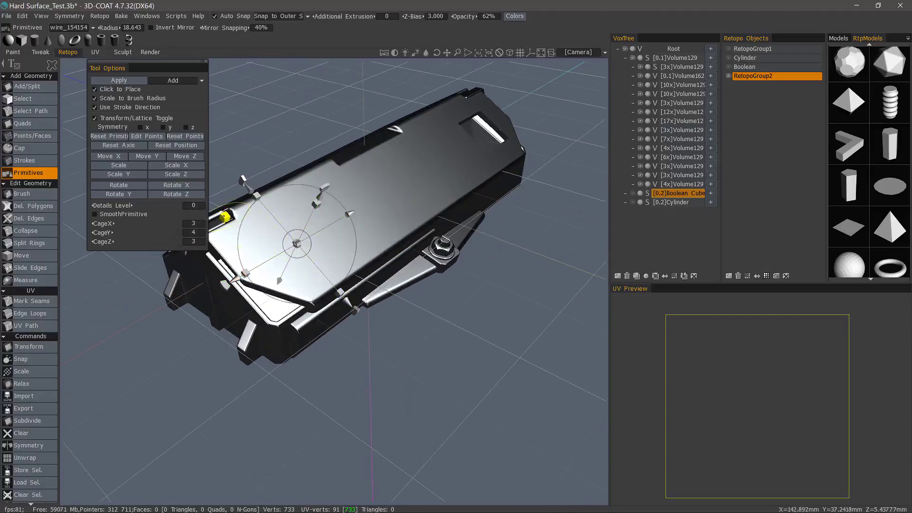
pyautogui.moveTo(223, 217); pyautogui.dragTo(223, 217)
pyautogui.moveTo(348, 303); pyautogui.dragTo(378, 337)
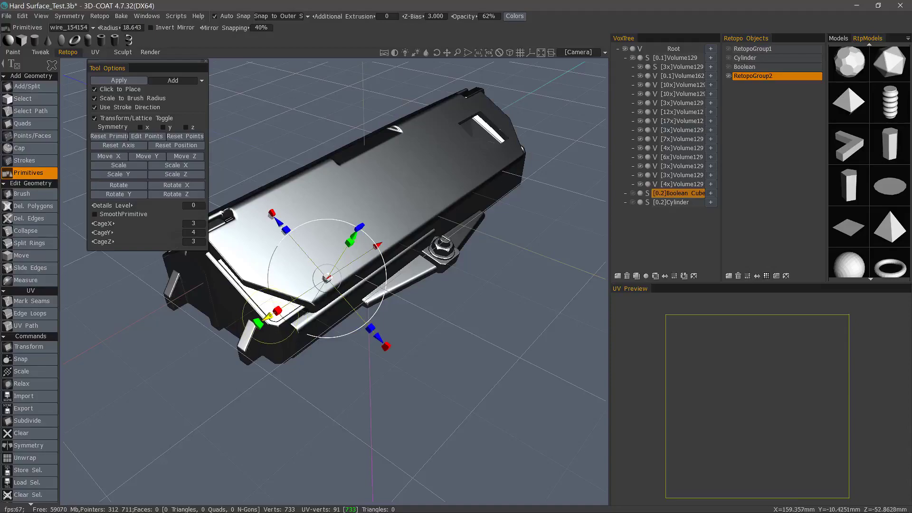
pyautogui.moveTo(270, 315); pyautogui.dragTo(368, 265)
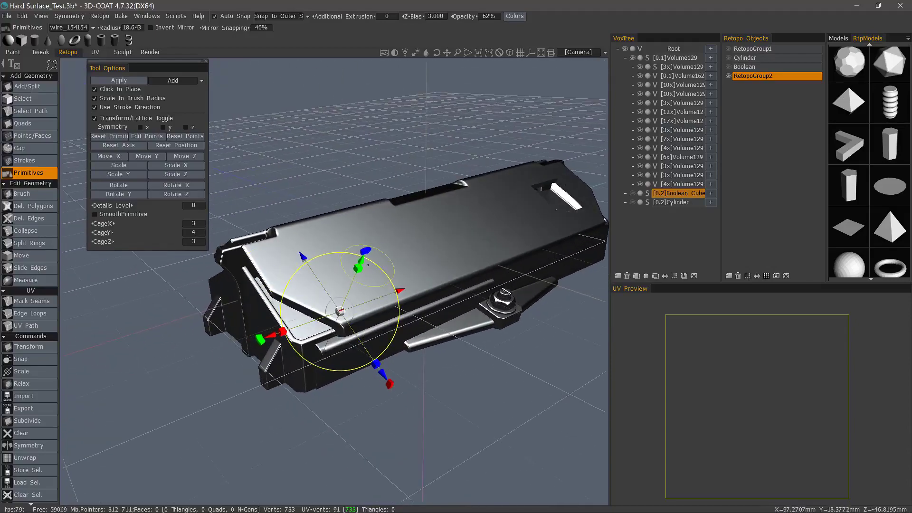
pyautogui.moveTo(400, 292); pyautogui.dragTo(346, 280)
# - Adjust the prism's height at the corner so that it sits against the top plate's surface
pyautogui.keyDown('alt'); pyautogui.moveTo(346, 280); pyautogui.dragTo(334, 215, button='right'); pyautogui.keyUp('alt')
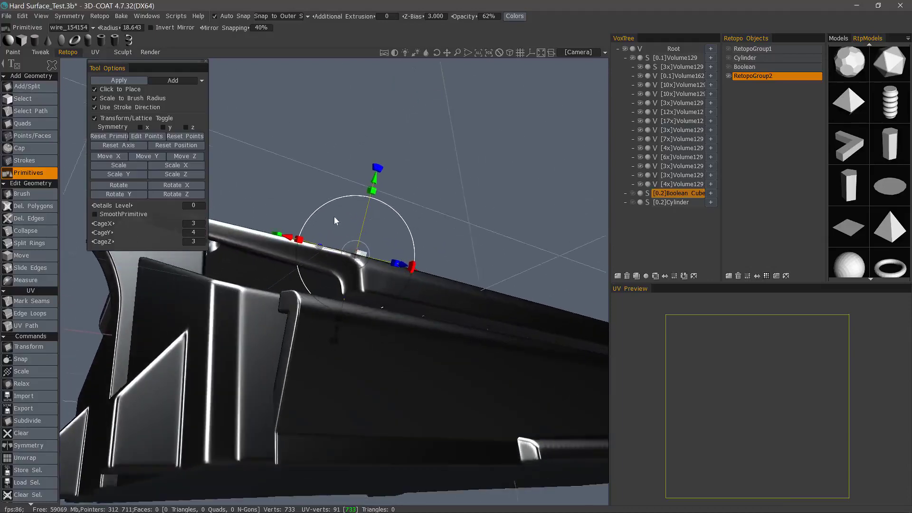
pyautogui.keyDown('alt'); pyautogui.moveTo(334, 215); pyautogui.dragTo(374, 230); pyautogui.keyUp('alt')
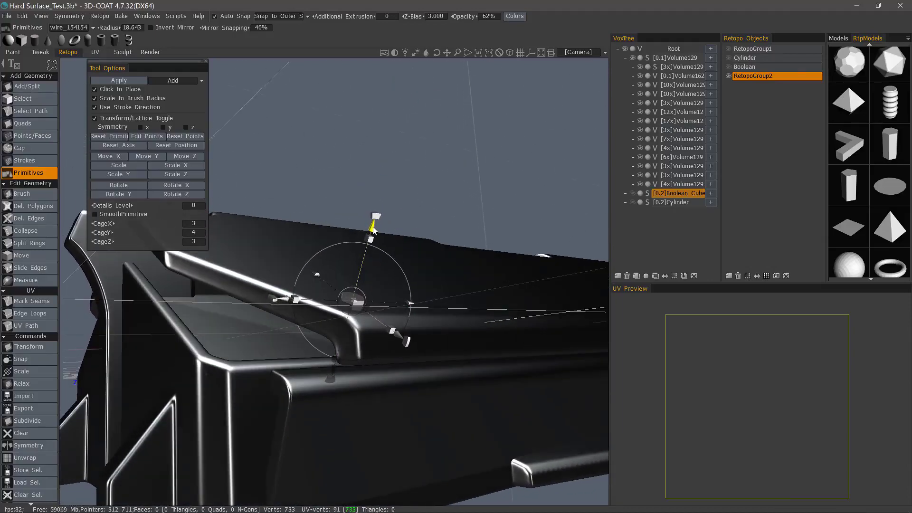
pyautogui.keyDown('alt'); pyautogui.moveTo(353, 289); pyautogui.dragTo(354, 302); pyautogui.keyUp('alt')
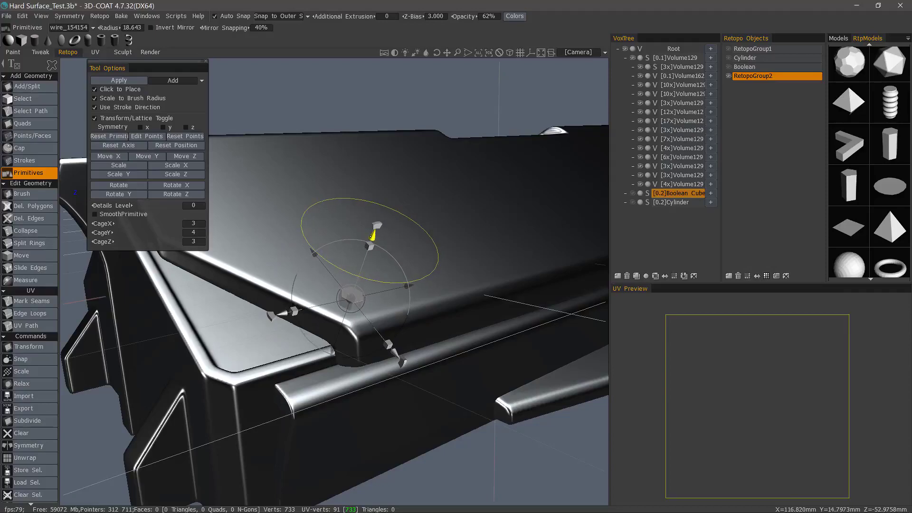
pyautogui.moveTo(371, 236); pyautogui.dragTo(523, 136)
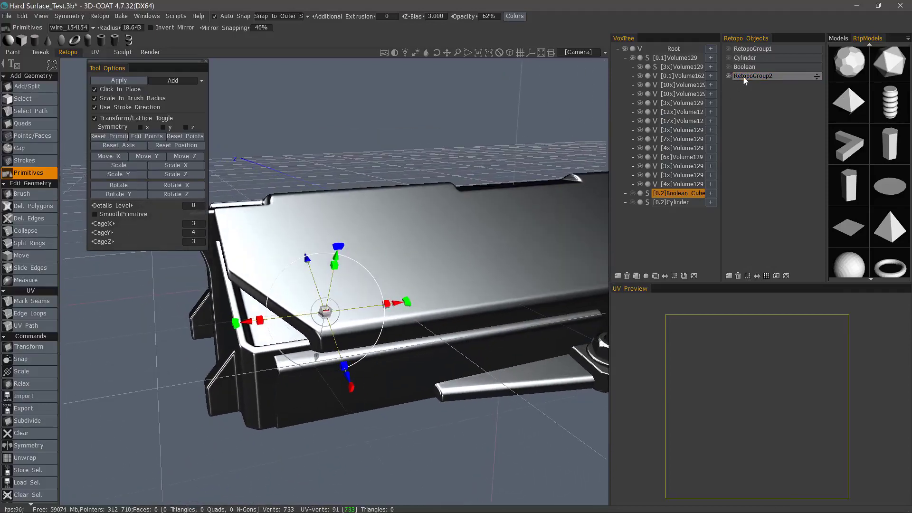
# - Create a retopo layer named NGon_01 and apply the hexagonal prism to it
pyautogui.click(749, 79)
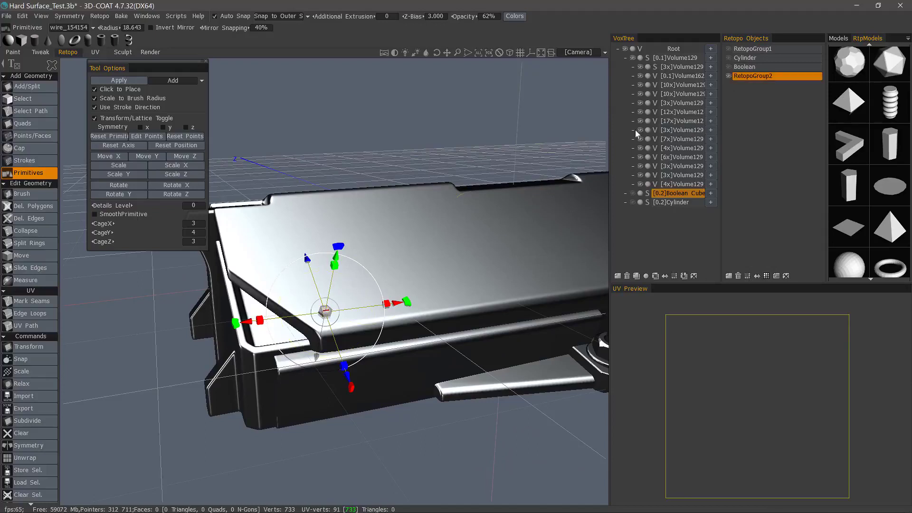
pyautogui.doubleClick(754, 77)
pyautogui.press('Return')
pyautogui.click(118, 80)
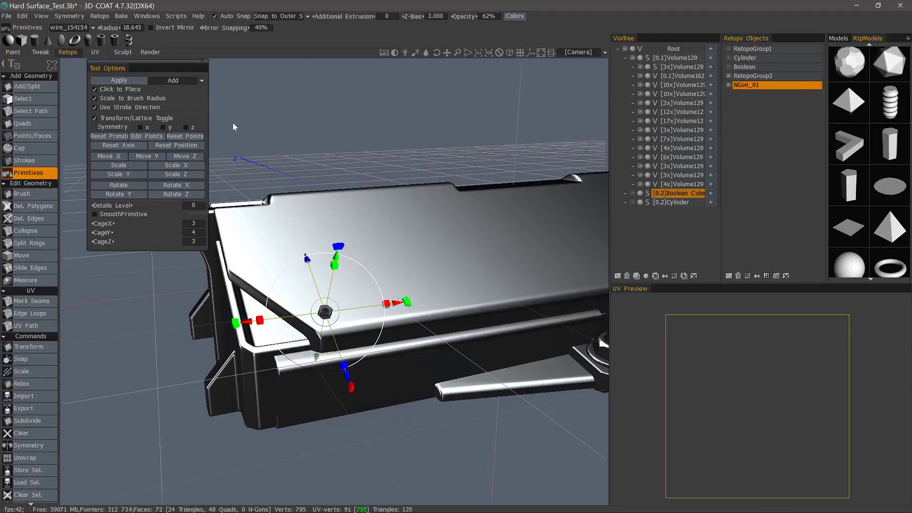
# - Shift the prism twice along the plate's long edge and apply a copy at each new position
pyautogui.moveTo(426, 297); pyautogui.dragTo(465, 282)
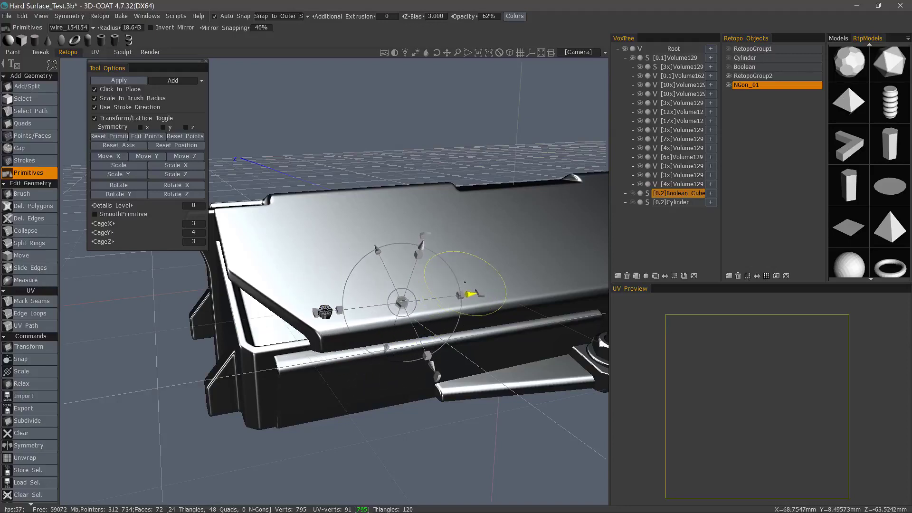
pyautogui.click(119, 81)
pyautogui.moveTo(470, 293); pyautogui.dragTo(528, 287)
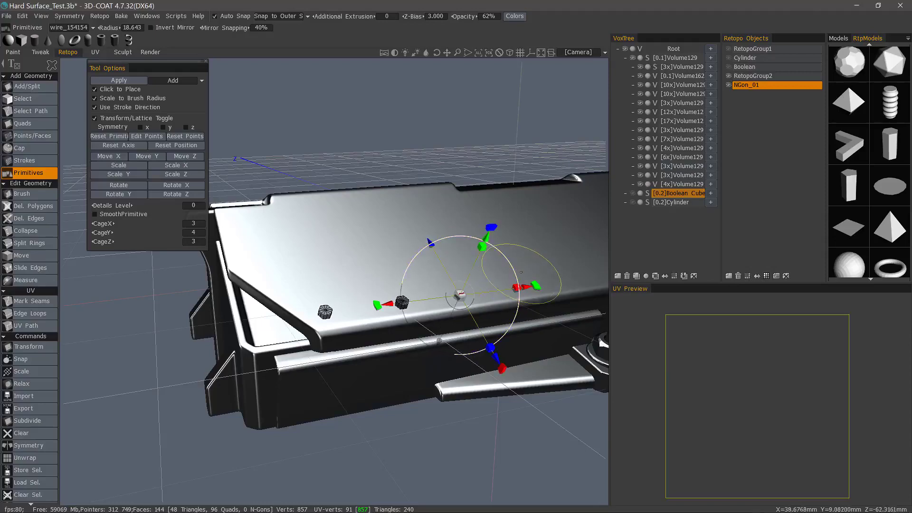
pyautogui.click(118, 81)
pyautogui.keyDown('alt'); pyautogui.moveTo(366, 209); pyautogui.dragTo(304, 218); pyautogui.keyUp('alt')
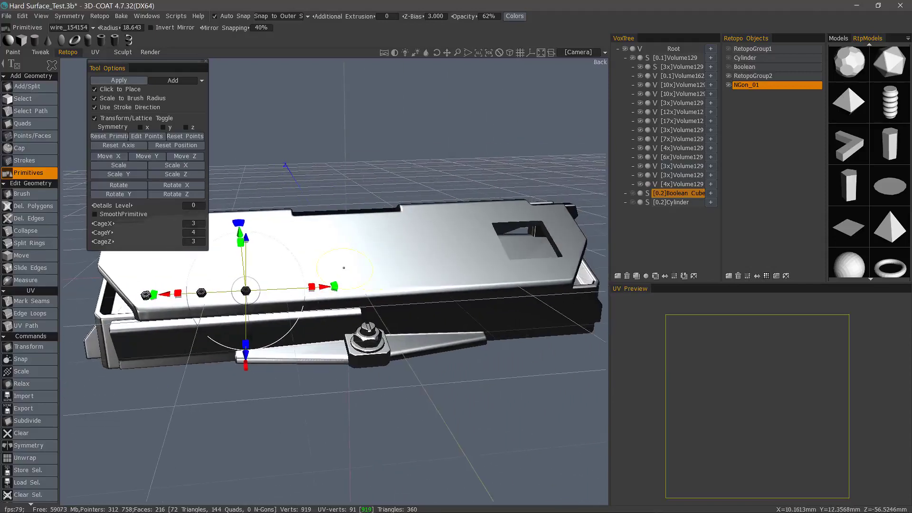
# - Move the prism to the far corner at the plate's end, turn off Click to Place, and apply a copy there
pyautogui.keyDown('alt'); pyautogui.moveTo(304, 219); pyautogui.dragTo(353, 218, button='middle'); pyautogui.keyUp('alt')
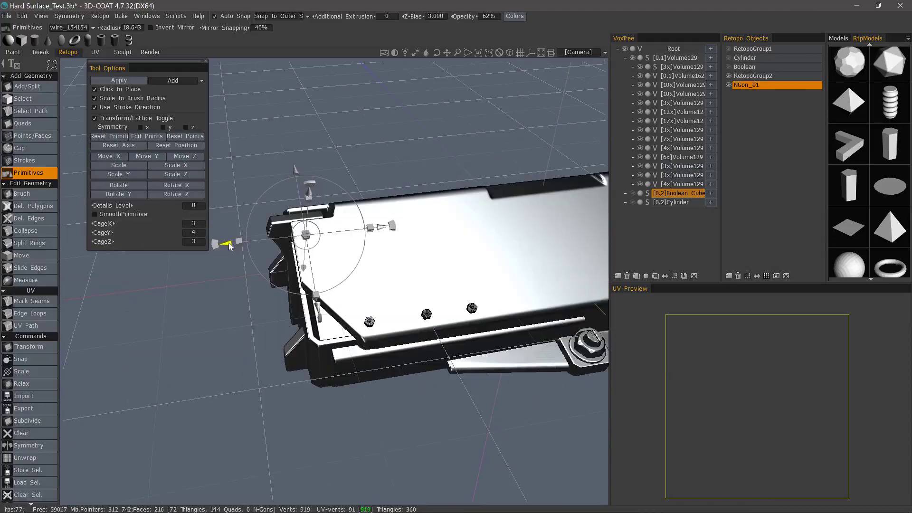
pyautogui.moveTo(229, 245); pyautogui.dragTo(227, 245)
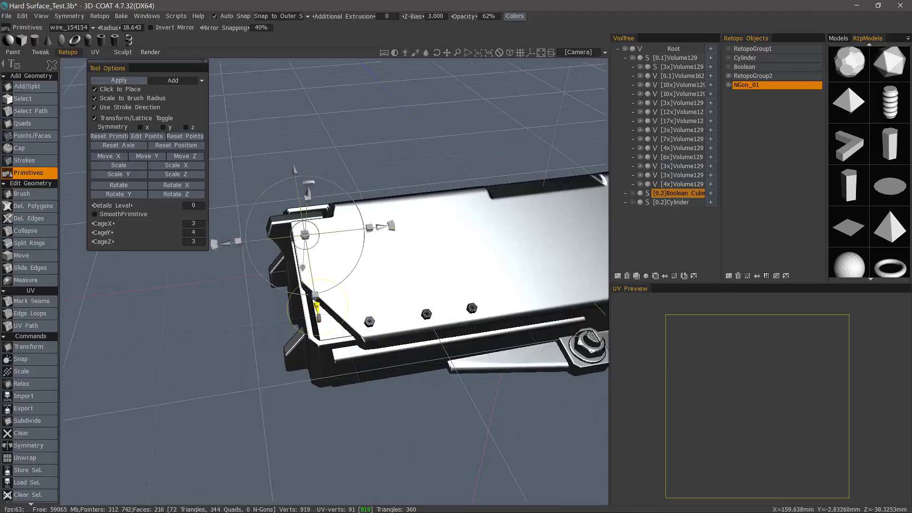
pyautogui.moveTo(318, 309); pyautogui.dragTo(280, 267)
pyautogui.keyDown('alt'); pyautogui.moveTo(304, 242); pyautogui.dragTo(342, 238, button='right'); pyautogui.keyUp('alt')
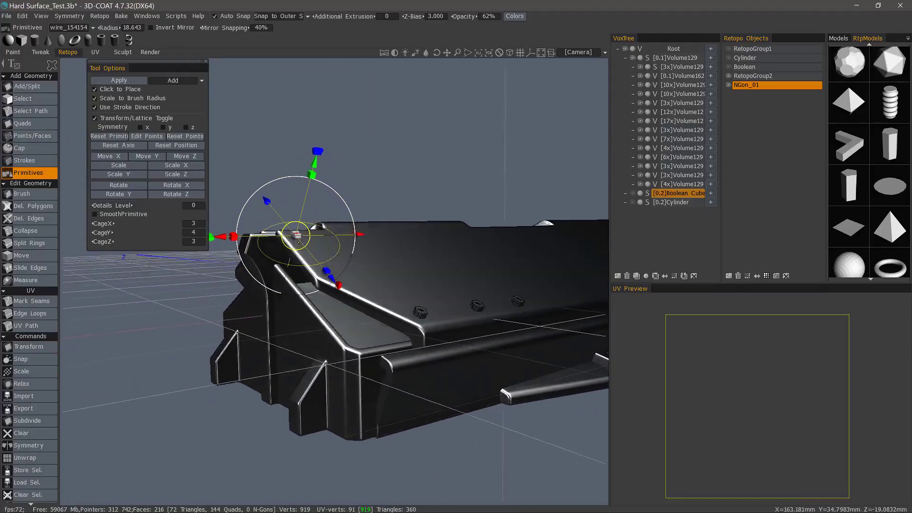
pyautogui.keyDown('alt'); pyautogui.moveTo(501, 223); pyautogui.dragTo(495, 265); pyautogui.keyUp('alt')
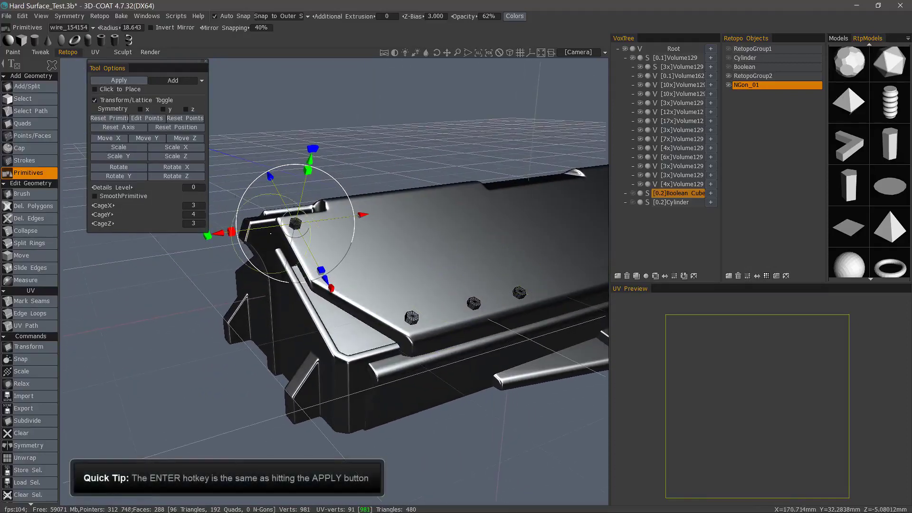
pyautogui.click(94, 88)
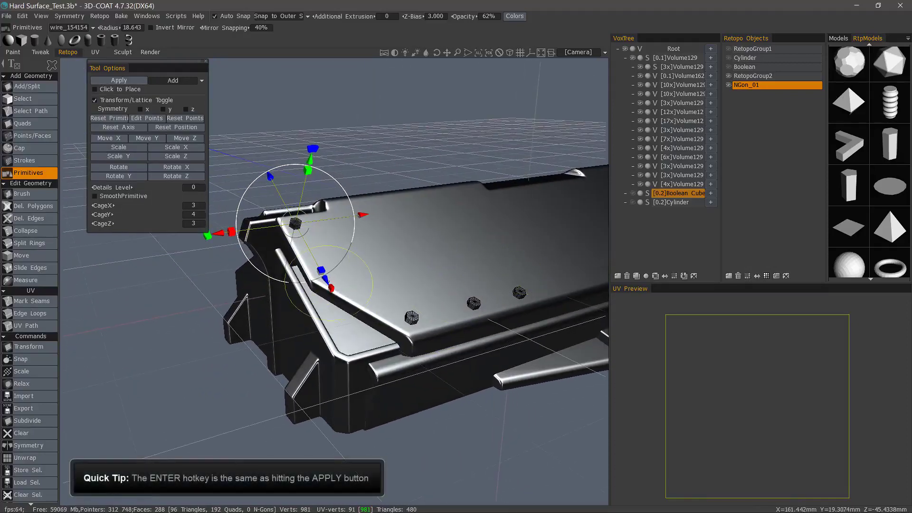
# - Apply a fifth prism at the start of the plate's chamfer, between the far corner and the row of three
pyautogui.click(118, 80)
pyautogui.moveTo(297, 168)
pyautogui.keyDown('alt'); pyautogui.mouseDown()
pyautogui.moveTo(363, 136)
pyautogui.moveTo(314, 174)
pyautogui.mouseUp(); pyautogui.keyUp('alt')
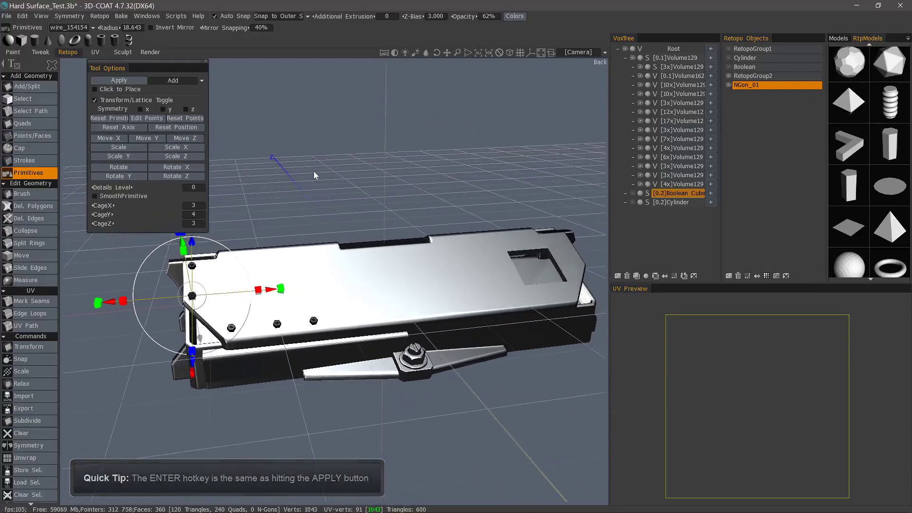
pyautogui.keyDown('alt'); pyautogui.moveTo(313, 174); pyautogui.dragTo(407, 174, button='middle'); pyautogui.keyUp('alt')
# - Leave primitive placement for the Brush tool and examine the placed prisms of NGon_01 on the top plate
pyautogui.click(755, 85)
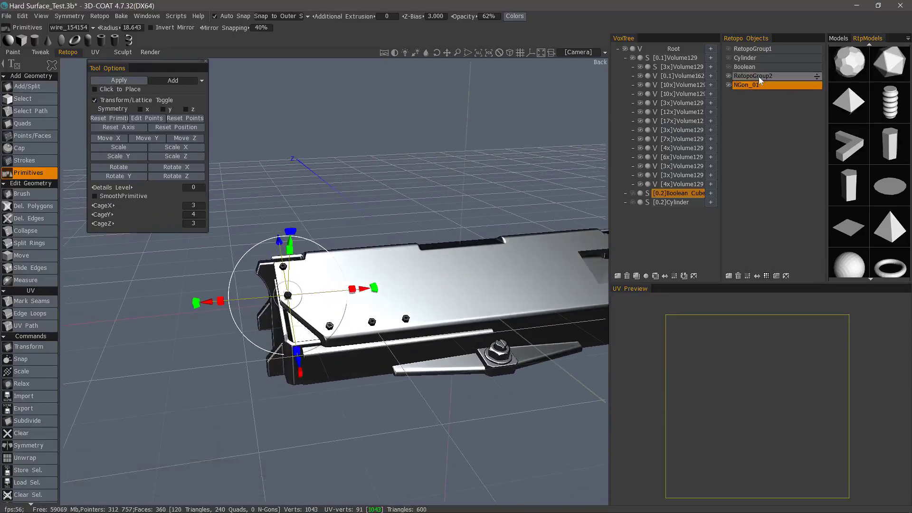
pyautogui.click(31, 194)
pyautogui.keyDown('alt'); pyautogui.moveTo(249, 167); pyautogui.dragTo(279, 215); pyautogui.keyUp('alt')
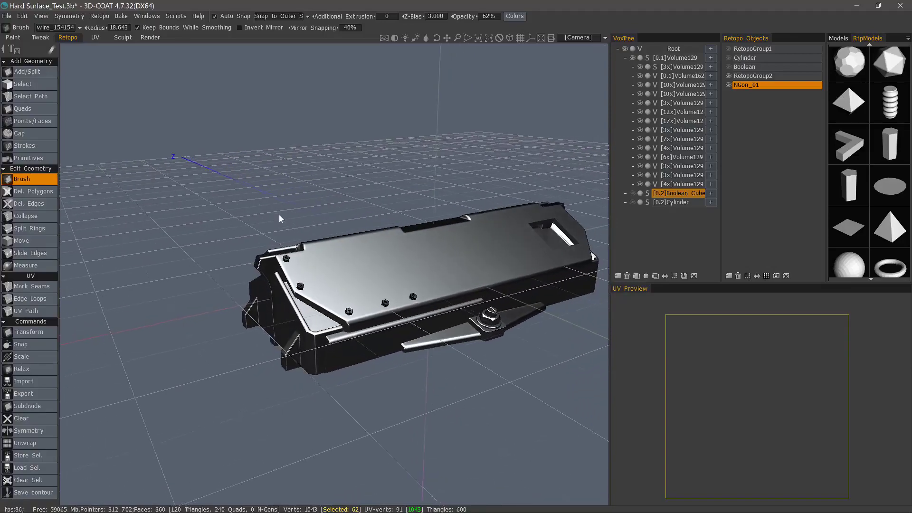
pyautogui.keyDown('alt'); pyautogui.moveTo(279, 214); pyautogui.dragTo(390, 360, button='right'); pyautogui.keyUp('alt')
pyautogui.keyDown('alt'); pyautogui.moveTo(391, 360); pyautogui.dragTo(397, 338); pyautogui.keyUp('alt')
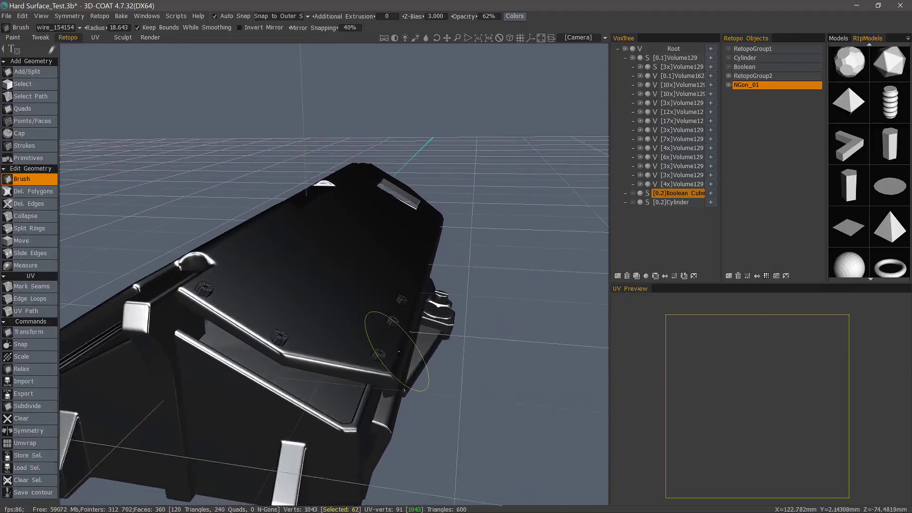
pyautogui.keyDown('alt'); pyautogui.moveTo(397, 338); pyautogui.dragTo(398, 352, button='right'); pyautogui.keyUp('alt')
pyautogui.keyDown('alt'); pyautogui.moveTo(399, 352); pyautogui.dragTo(374, 334); pyautogui.keyUp('alt')
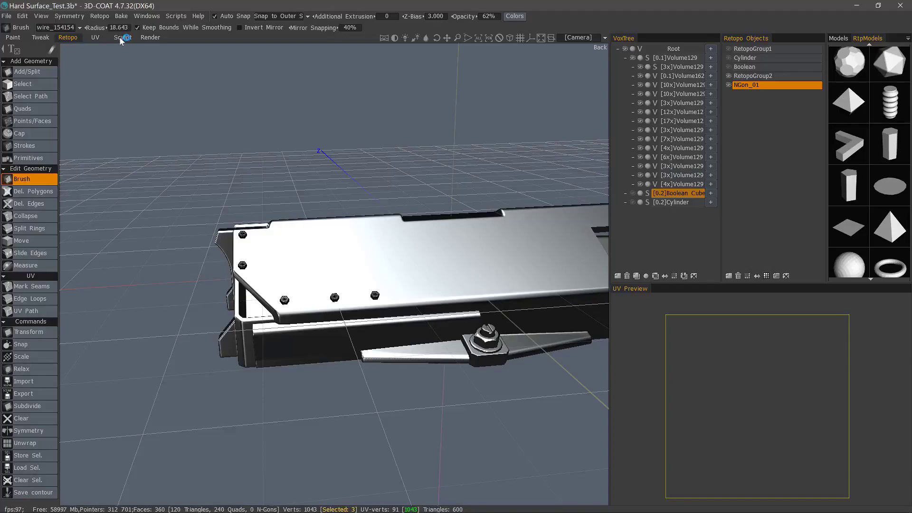
# - Switch to the Sculpt room, add a new volume, and bring the NGon_01 retopo mesh into it
pyautogui.click(120, 38)
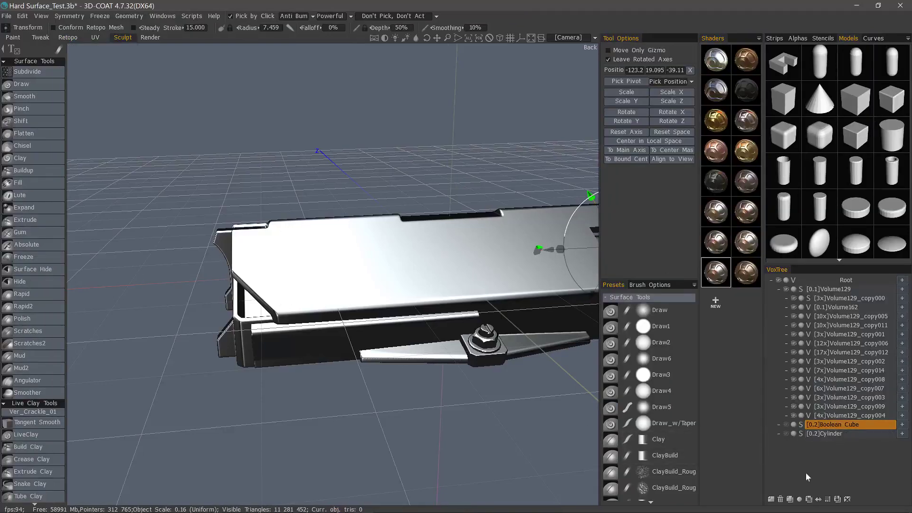
pyautogui.click(771, 499)
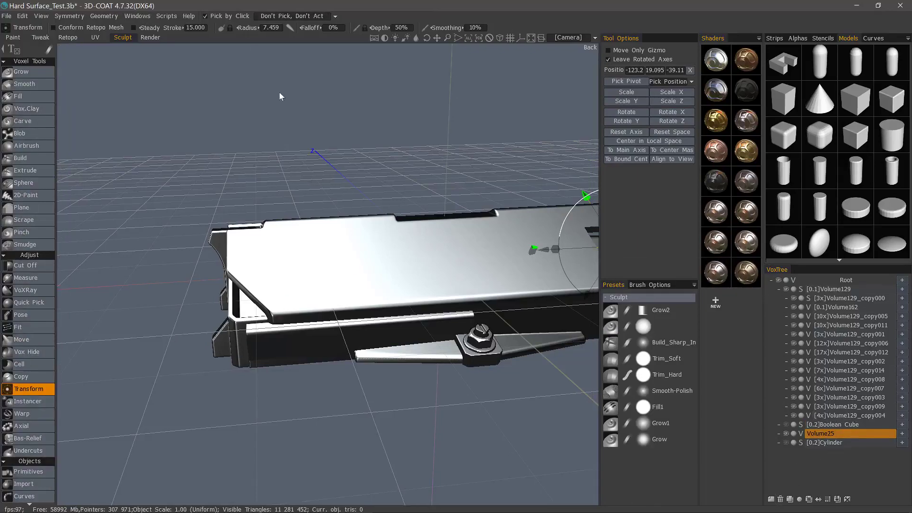
pyautogui.hotkey('ctrl', 'v')
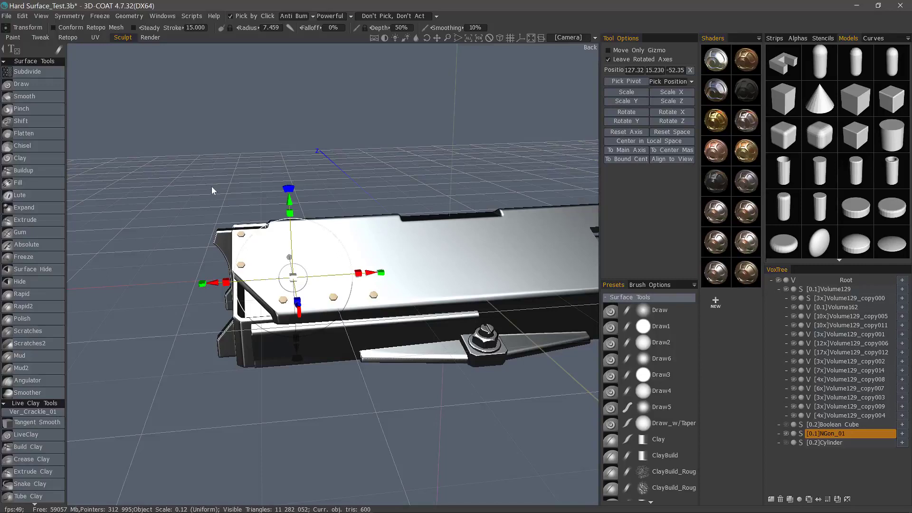
# - Rebuild the NGon_01 volume with a required voxel poly count of 750000
pyautogui.press('Return')
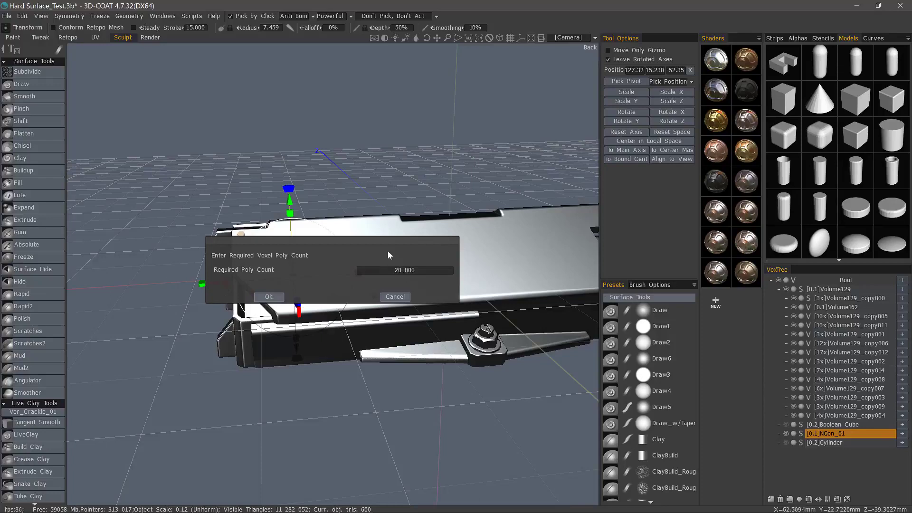
pyautogui.click(403, 272)
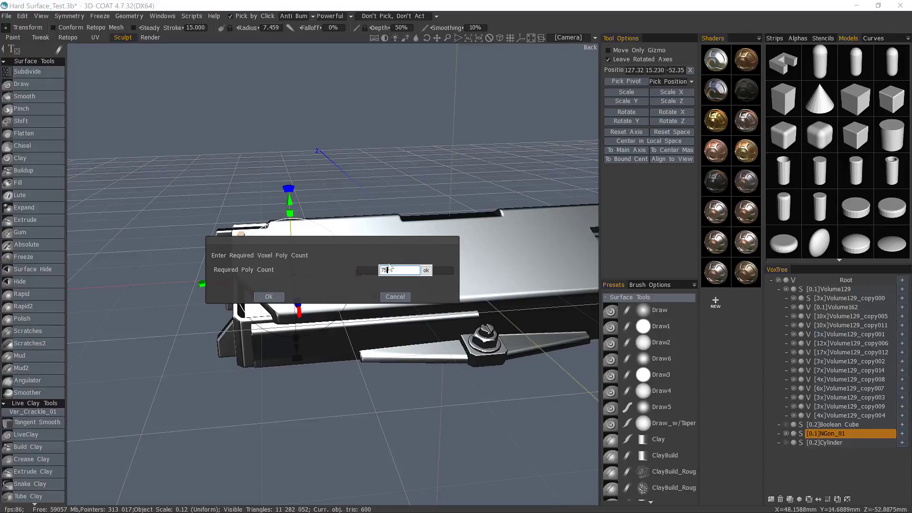
pyautogui.write('750000')
pyautogui.click(426, 269)
pyautogui.click(268, 297)
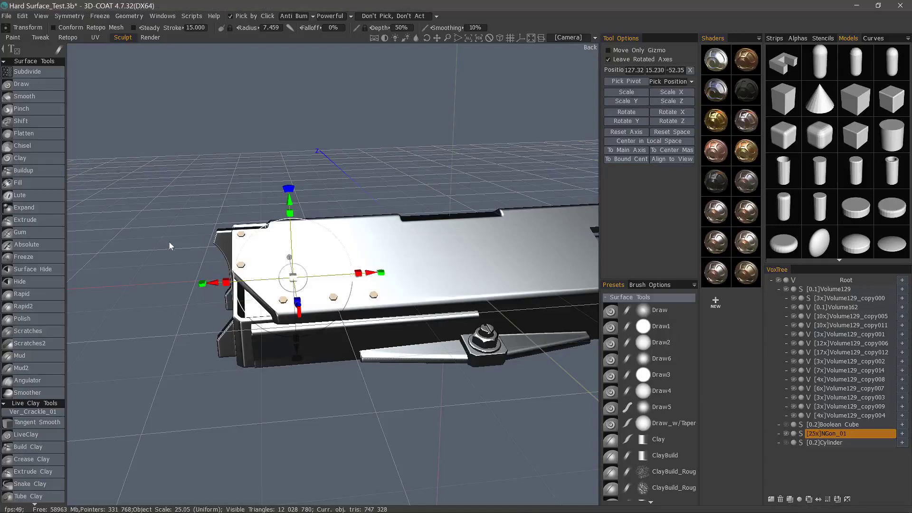
# - Assign the model's grey metallic shader to NGon_01 and show the wireframe to inspect the prisms up close
pyautogui.click(712, 278)
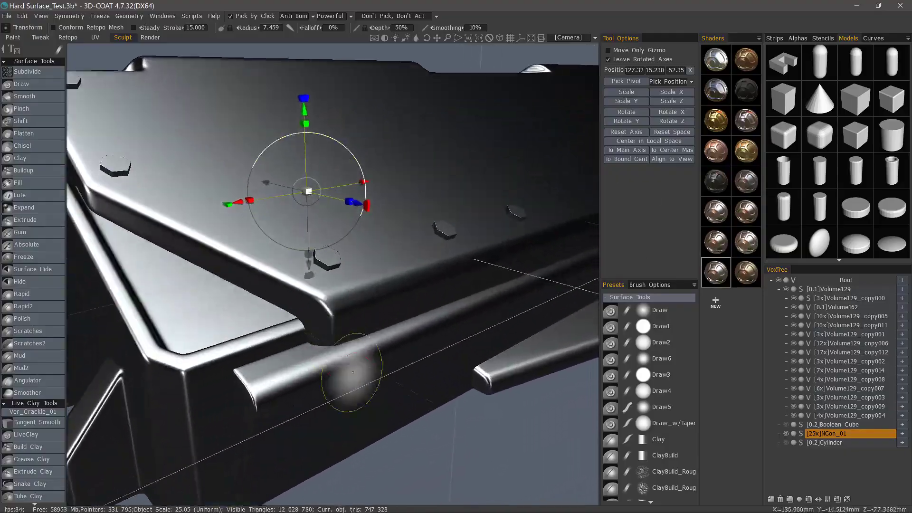
pyautogui.keyDown('alt'); pyautogui.moveTo(353, 372); pyautogui.dragTo(256, 385); pyautogui.keyUp('alt')
pyautogui.keyDown('alt'); pyautogui.moveTo(178, 372); pyautogui.dragTo(122, 403); pyautogui.keyUp('alt')
pyautogui.press('w')
pyautogui.moveTo(122, 403)
pyautogui.keyDown('alt'); pyautogui.mouseDown(button='right')
pyautogui.moveTo(266, 332)
pyautogui.moveTo(252, 269)
pyautogui.moveTo(112, 389)
pyautogui.mouseUp(button='right'); pyautogui.keyUp('alt')
pyautogui.keyDown('alt'); pyautogui.moveTo(112, 389); pyautogui.dragTo(91, 401); pyautogui.keyUp('alt')
# - Smooth the whole NGon_01 volume with Smooth All at a smoothing degree of 4.750, keeping sharp boolean edges
pyautogui.scroll(-10, 42, 442)
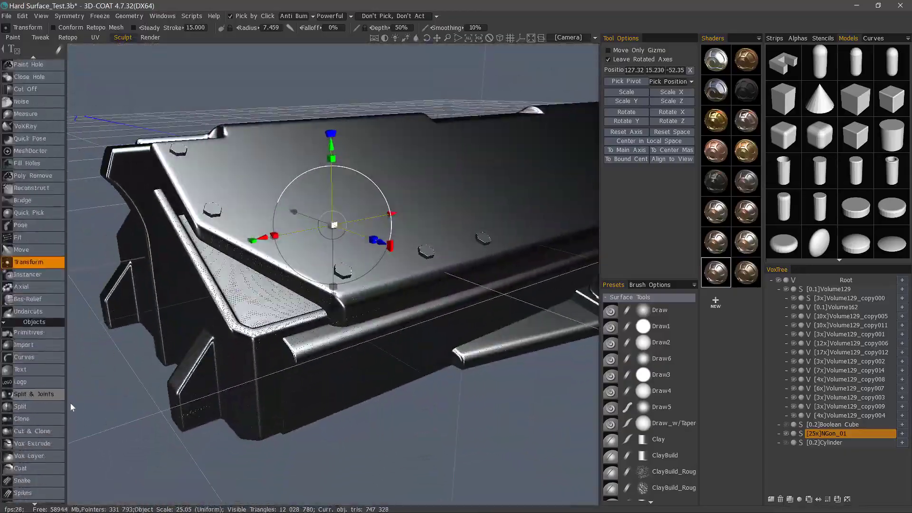
pyautogui.scroll(-4, 38, 418)
pyautogui.click(28, 493)
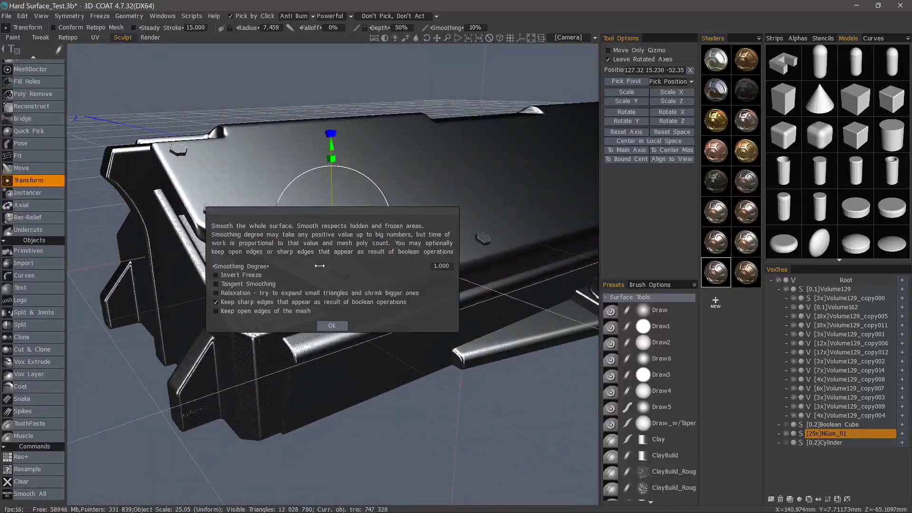
pyautogui.moveTo(319, 266); pyautogui.dragTo(352, 265)
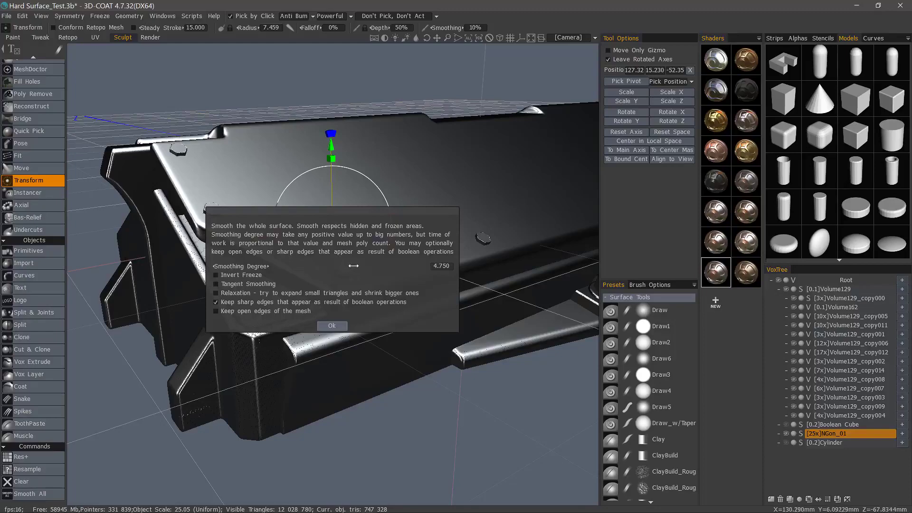
pyautogui.click(335, 327)
# - Duplicate the smoothed NGon_01 volume
pyautogui.scroll(3, 418, 326)
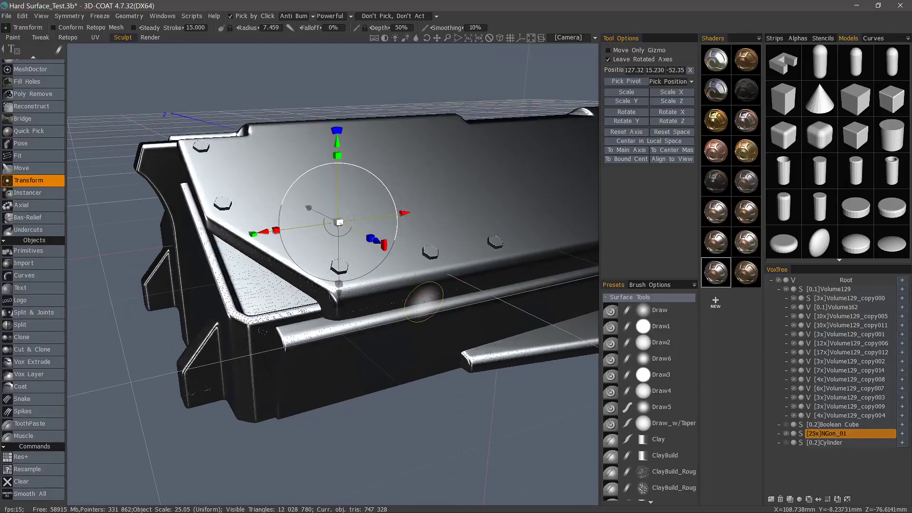
pyautogui.scroll(-3, 423, 304)
pyautogui.moveTo(493, 339); pyautogui.dragTo(561, 337)
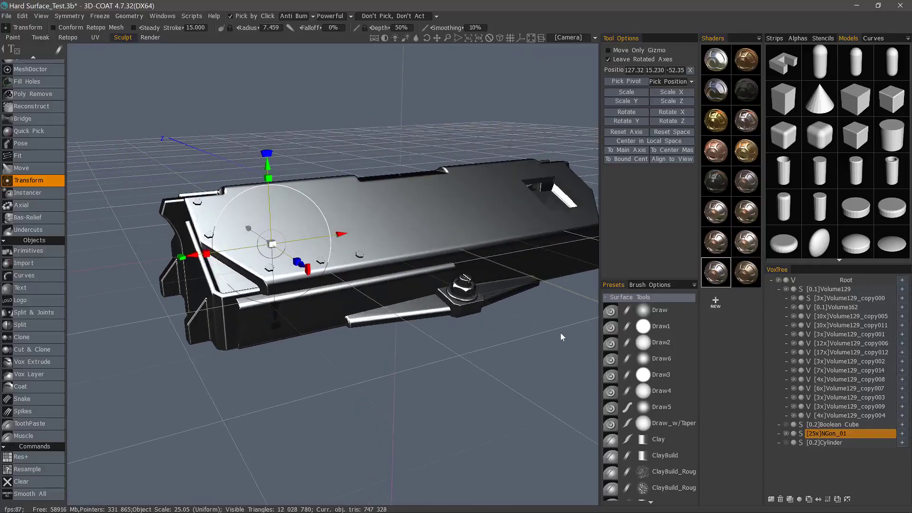
pyautogui.click(791, 501)
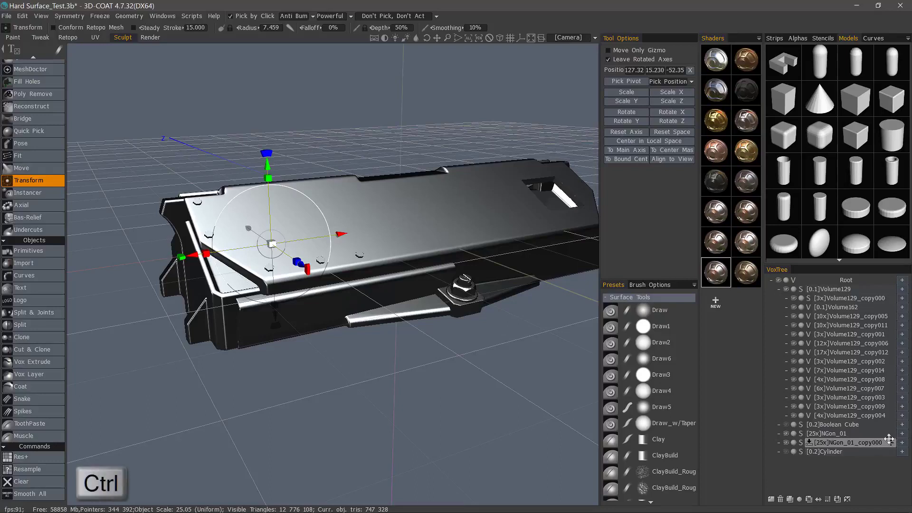
# - Subtract the NGon_01 copy from the Volume129_copy000 plate and temporarily hide NGon_01 to inspect the cut recesses
pyautogui.keyDown('ctrl'); pyautogui.moveTo(891, 444); pyautogui.dragTo(882, 295); pyautogui.keyUp('ctrl')
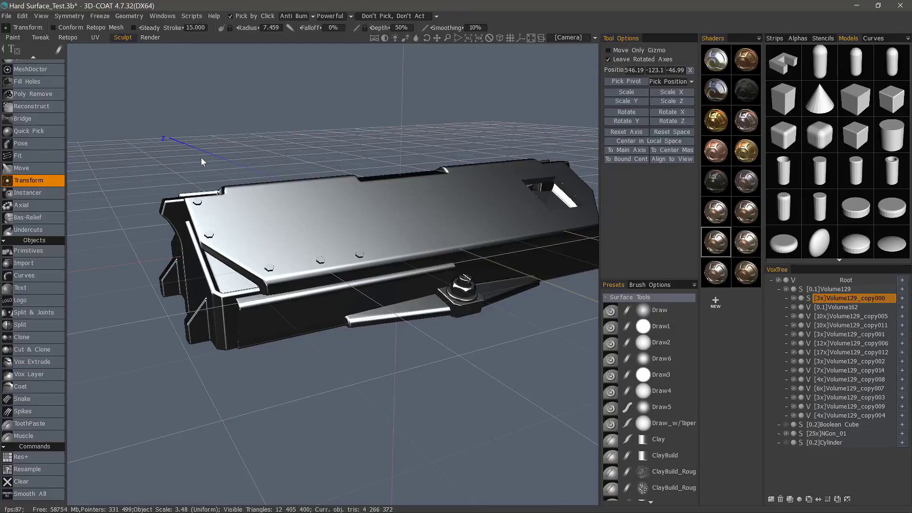
pyautogui.click(786, 434)
pyautogui.moveTo(475, 285)
pyautogui.keyDown('alt'); pyautogui.mouseDown()
pyautogui.moveTo(461, 297)
pyautogui.moveTo(456, 360)
pyautogui.moveTo(467, 254)
pyautogui.moveTo(469, 280)
pyautogui.moveTo(473, 272)
pyautogui.mouseUp(); pyautogui.keyUp('alt')
pyautogui.click(786, 434)
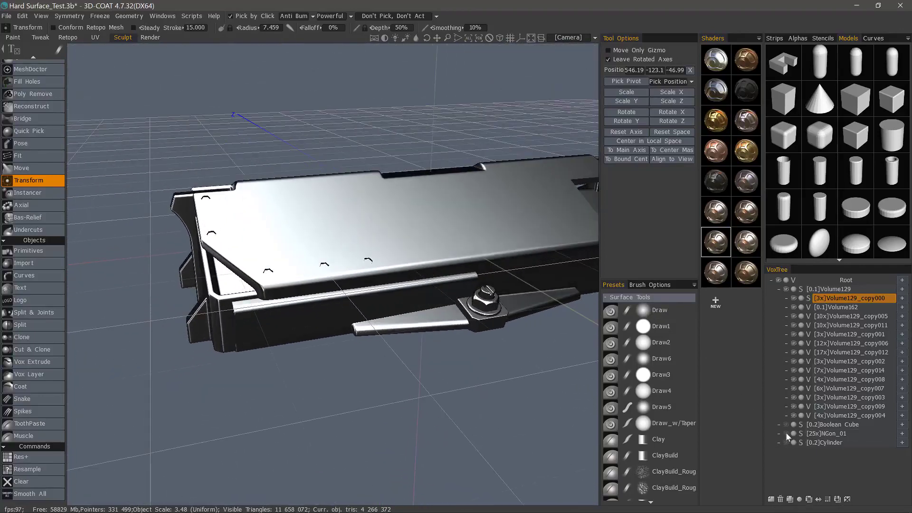
# - Extrude the whole NGon_01 volume by -.05 to shrink the hexagonal prisms slightly inside their recesses
pyautogui.click(832, 434)
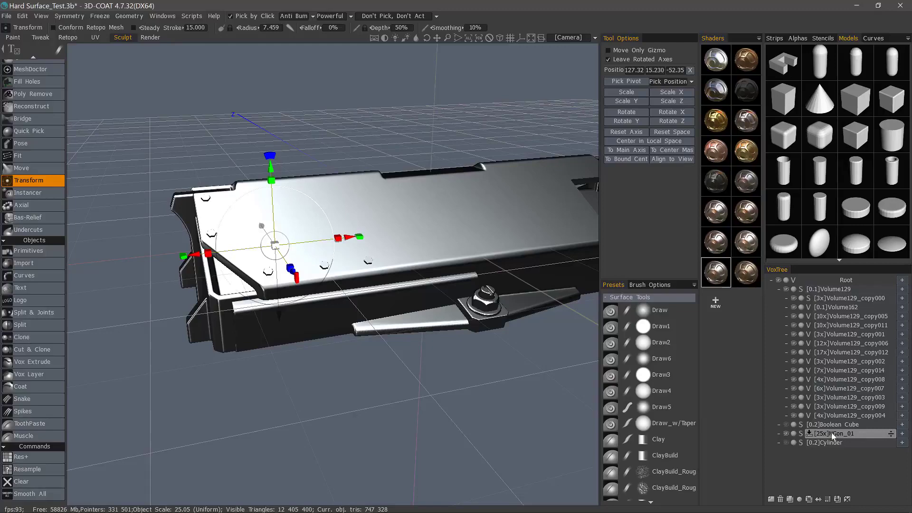
pyautogui.rightClick(818, 434)
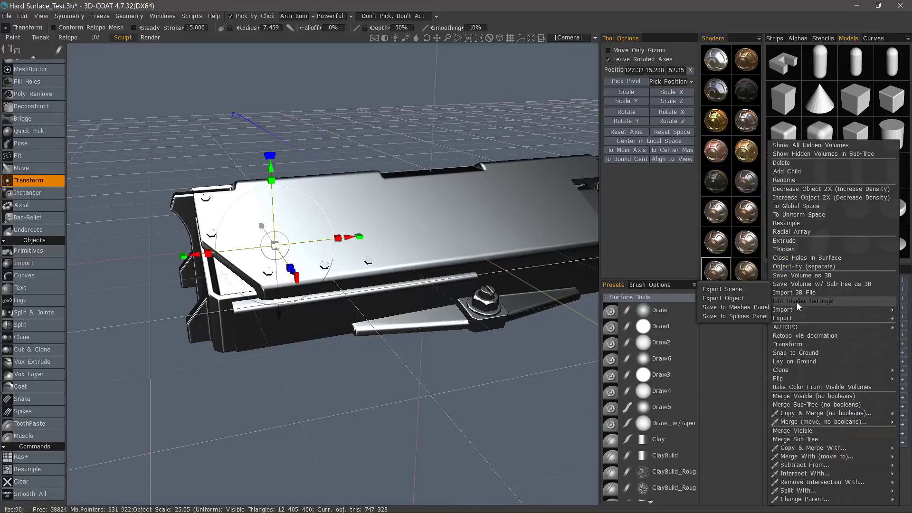
pyautogui.click(795, 241)
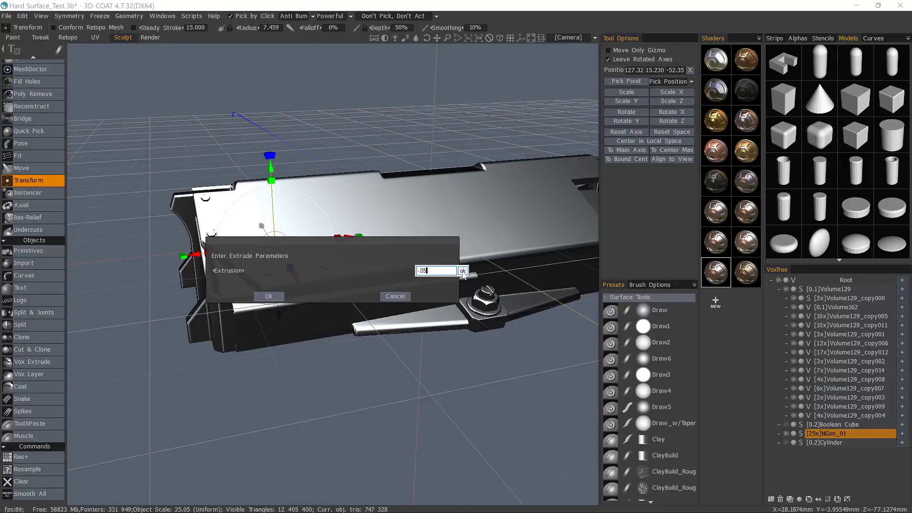
pyautogui.write('-.05')
pyautogui.click(462, 271)
pyautogui.click(268, 296)
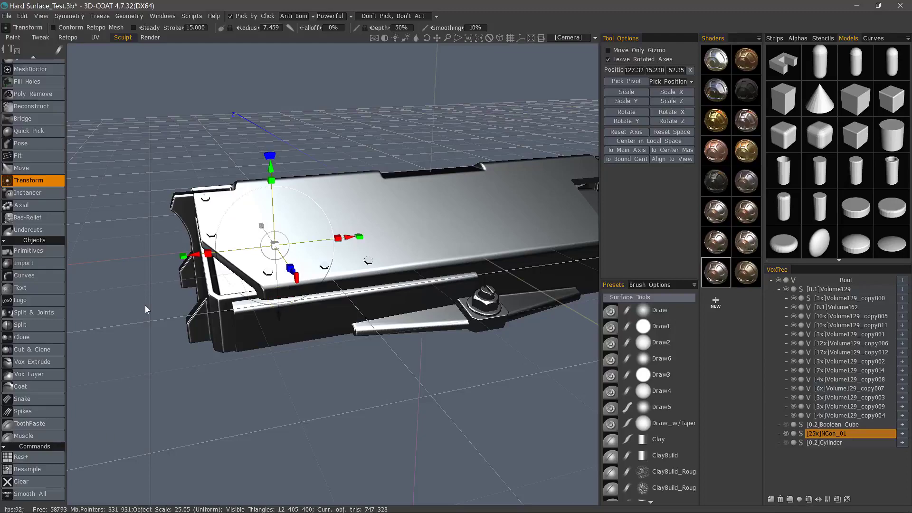
# - Convert NGon_01 from surface to voxel mode, accepting the required poly count of 777594
pyautogui.click(802, 433)
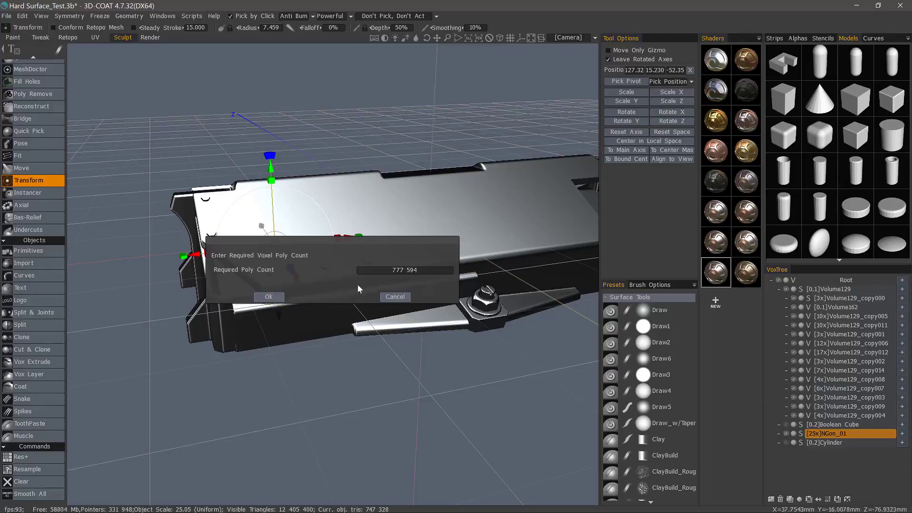
pyautogui.click(269, 296)
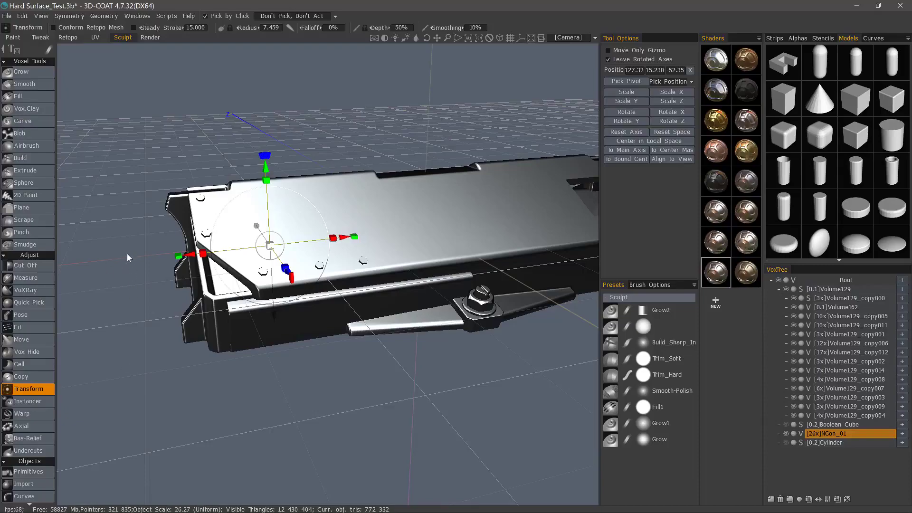
pyautogui.moveTo(126, 253)
pyautogui.keyDown('alt'); pyautogui.mouseDown()
pyautogui.moveTo(374, 238)
pyautogui.moveTo(430, 261)
pyautogui.moveTo(332, 193)
pyautogui.moveTo(336, 201)
pyautogui.moveTo(327, 180)
pyautogui.moveTo(220, 127)
pyautogui.moveTo(201, 66)
pyautogui.mouseUp(); pyautogui.keyUp('alt')
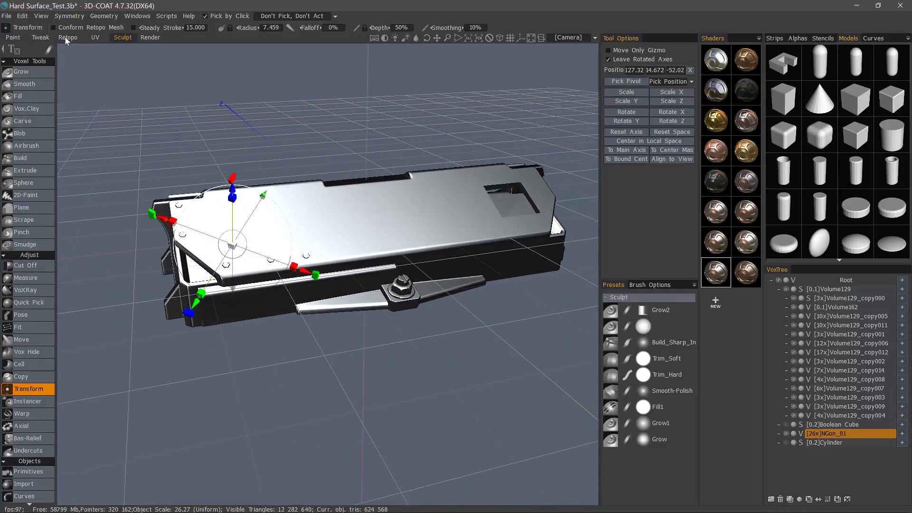
# - Switch to the Retopo room and show the hidden Boolean Cube and Cylinder sculpt volumes at the plate's far end
pyautogui.click(67, 37)
pyautogui.keyDown('alt'); pyautogui.moveTo(170, 108); pyautogui.dragTo(247, 143); pyautogui.keyUp('alt')
pyautogui.keyDown('alt'); pyautogui.moveTo(247, 142); pyautogui.dragTo(309, 222, button='right'); pyautogui.keyUp('alt')
pyautogui.keyDown('alt'); pyautogui.moveTo(309, 222); pyautogui.dragTo(209, 226, button='middle'); pyautogui.keyUp('alt')
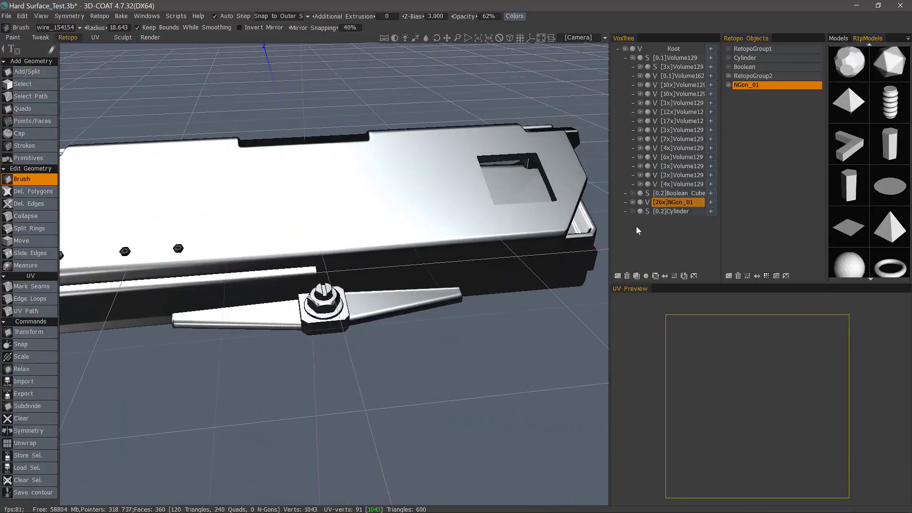
pyautogui.click(632, 193)
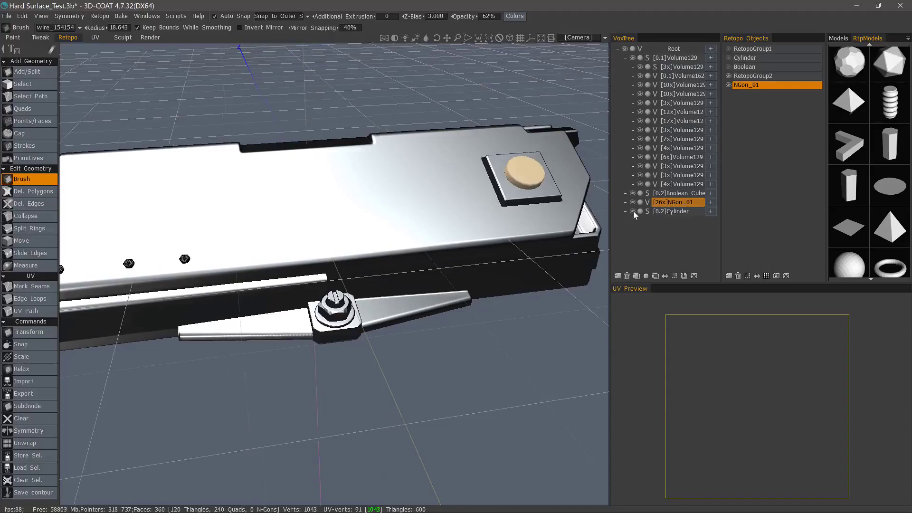
# - Show the Boolean and Cylinder retopo groups and inspect their low-poly meshes over the matching volumes on the model
pyautogui.keyDown('alt'); pyautogui.moveTo(565, 195); pyautogui.dragTo(522, 204, button='right'); pyautogui.keyUp('alt')
pyautogui.keyDown('alt'); pyautogui.moveTo(522, 205); pyautogui.dragTo(551, 197); pyautogui.keyUp('alt')
pyautogui.click(729, 67)
pyautogui.click(730, 58)
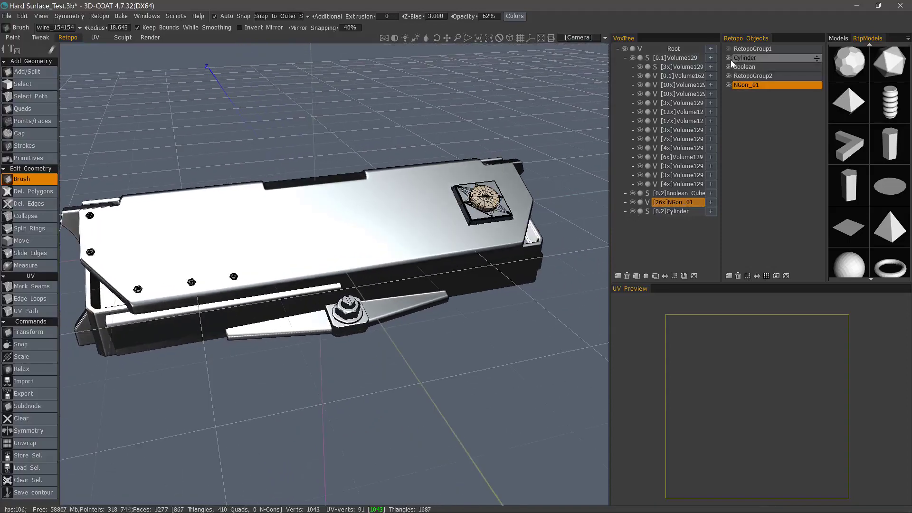
pyautogui.keyDown('alt'); pyautogui.moveTo(480, 228); pyautogui.dragTo(309, 209); pyautogui.keyUp('alt')
pyautogui.keyDown('alt'); pyautogui.moveTo(309, 210); pyautogui.dragTo(281, 202, button='right'); pyautogui.keyUp('alt')
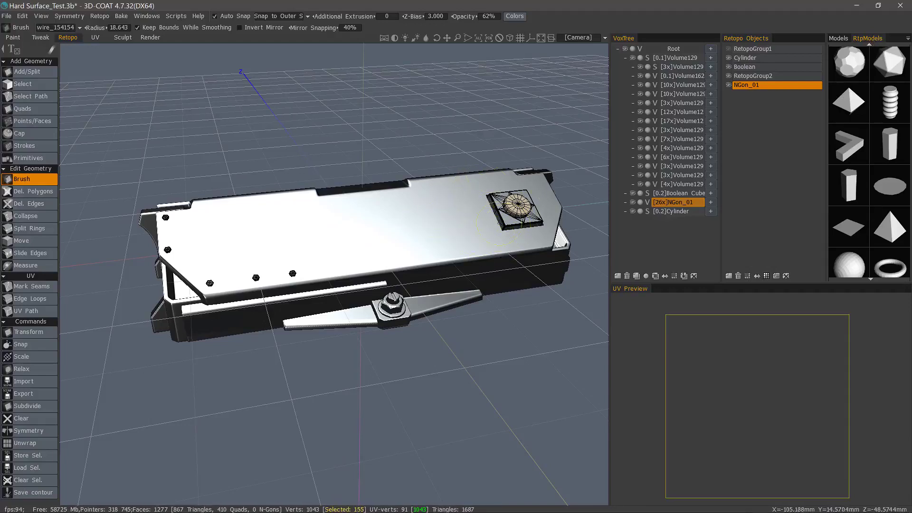
pyautogui.keyDown('alt'); pyautogui.moveTo(205, 254); pyautogui.dragTo(233, 223); pyautogui.keyUp('alt')
pyautogui.keyDown('alt'); pyautogui.moveTo(130, 325); pyautogui.dragTo(124, 346); pyautogui.keyUp('alt')
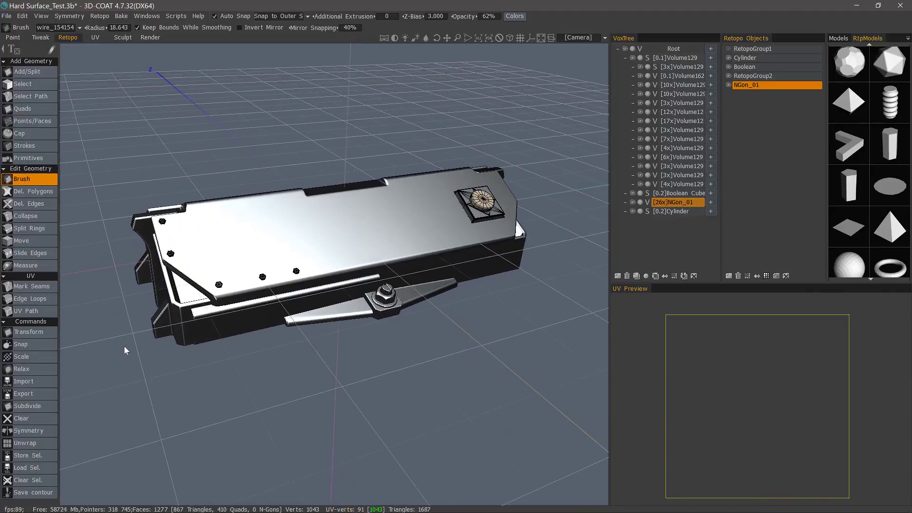